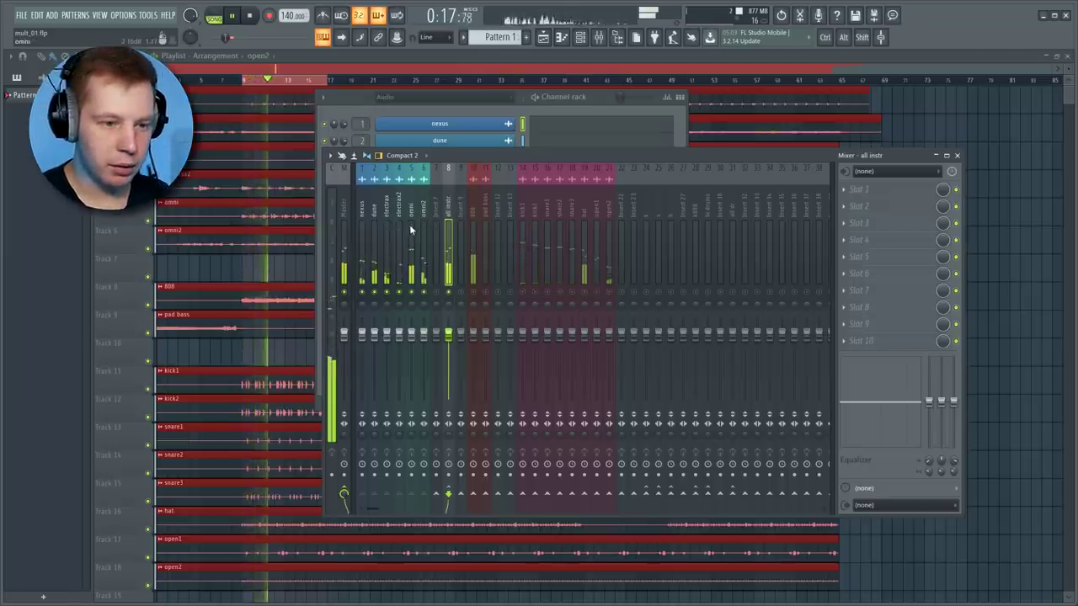
# Raise the volume faders of the six instrument tracks, nexus through omni2, together in the mixer
pyautogui.moveTo(364, 208); pyautogui.dragTo(424, 216)
pyautogui.keyDown('ctrl'); pyautogui.click(410, 213); pyautogui.keyUp('ctrl')
pyautogui.moveTo(400, 334); pyautogui.dragTo(400, 318)
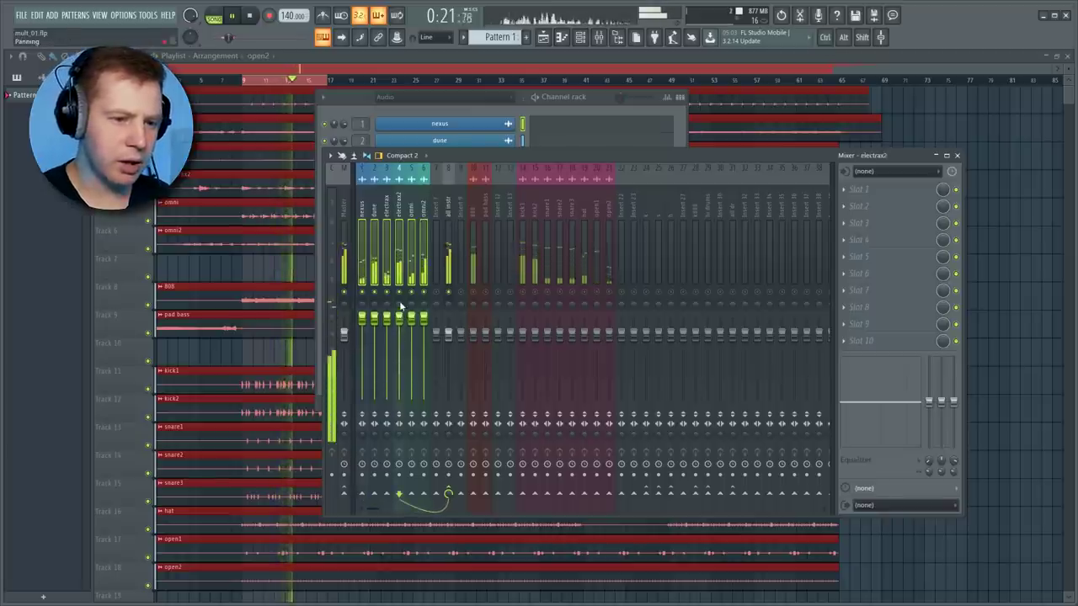
# Put a Fruity soft clipper on the Master track and close its window
pyautogui.click(362, 211)
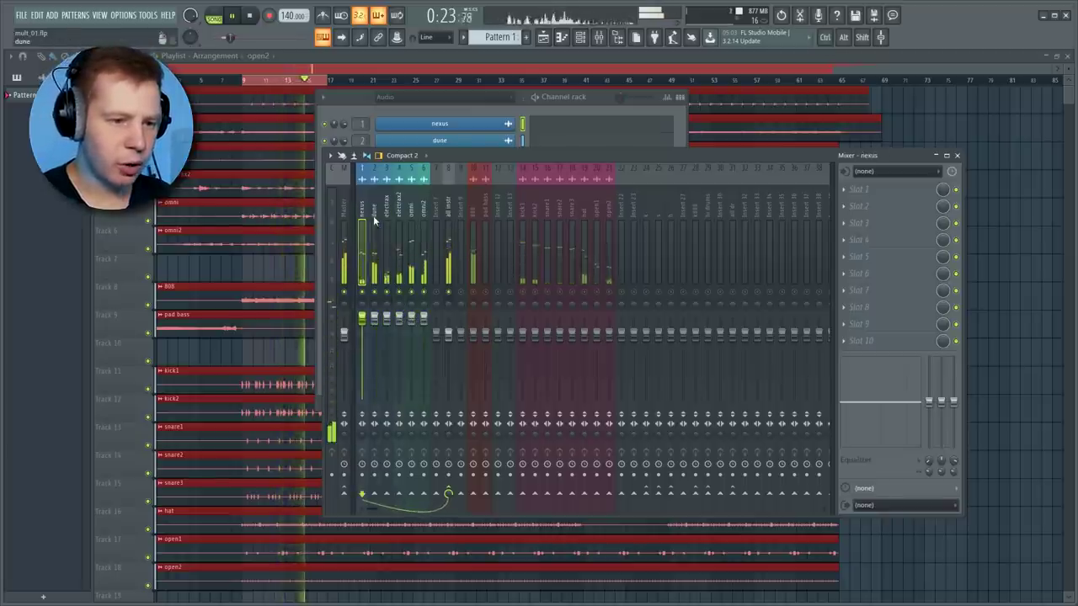
pyautogui.rightClick(494, 291)
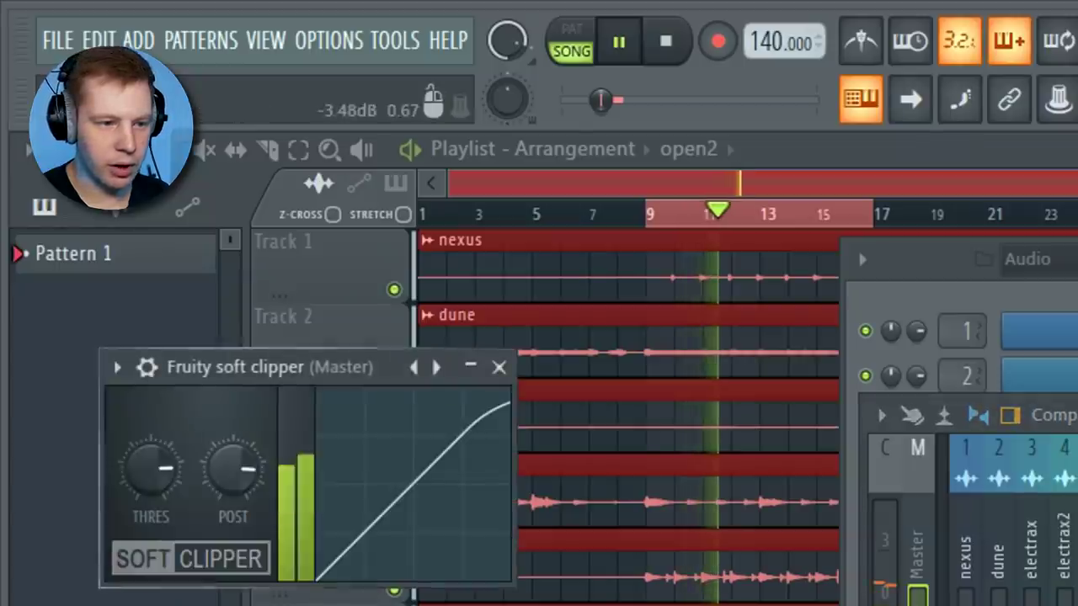
pyautogui.click(498, 367)
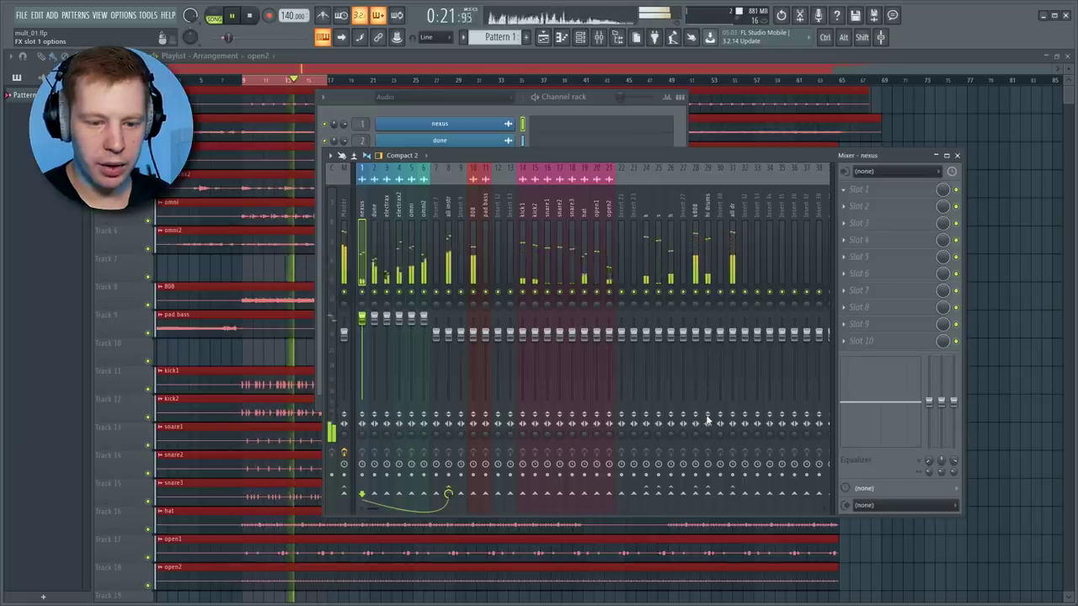
# Add Fruity parametric EQ 2 with the HP_LP preset to the nexus track and place its window over the mixer
pyautogui.click(669, 417)
pyautogui.moveTo(312, 169); pyautogui.dragTo(514, 205)
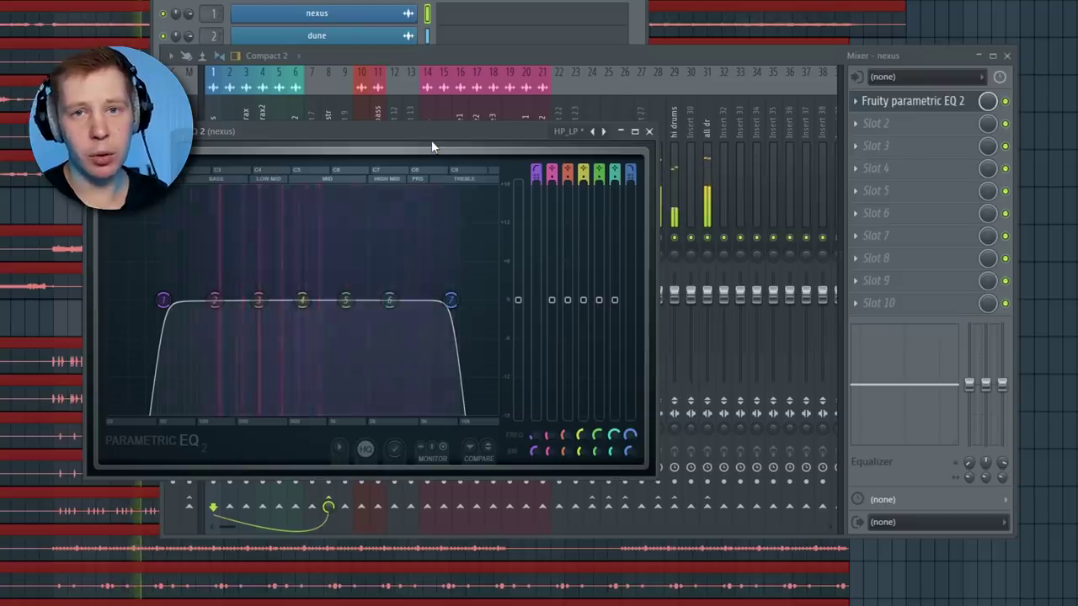
pyautogui.moveTo(414, 134); pyautogui.dragTo(596, 148)
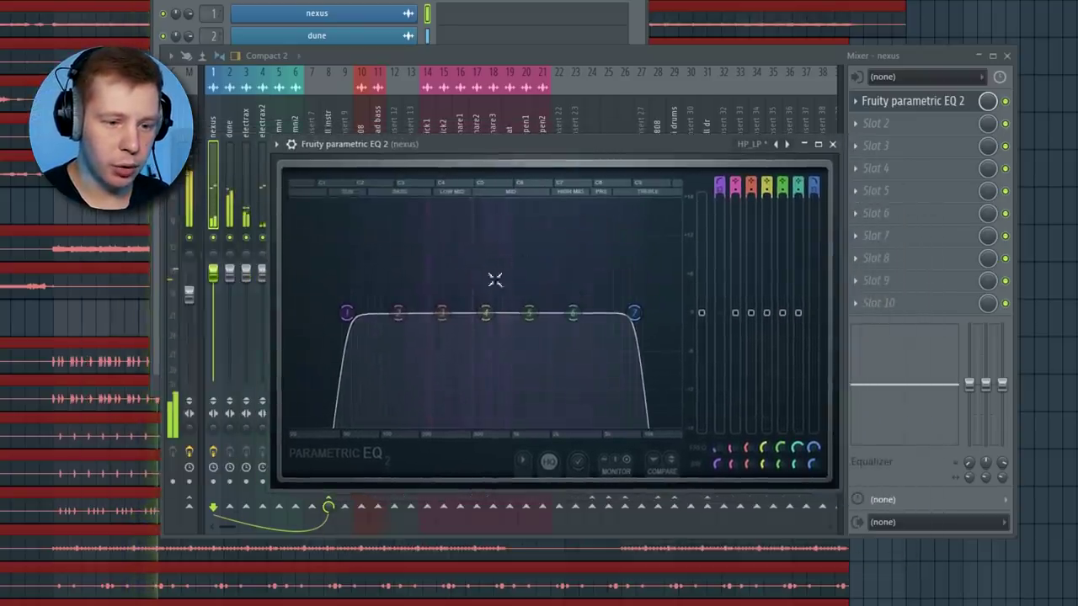
# Audition nexus soloed and in the full mix, and raise the low cut in its parametric EQ
pyautogui.rightClick(213, 238)
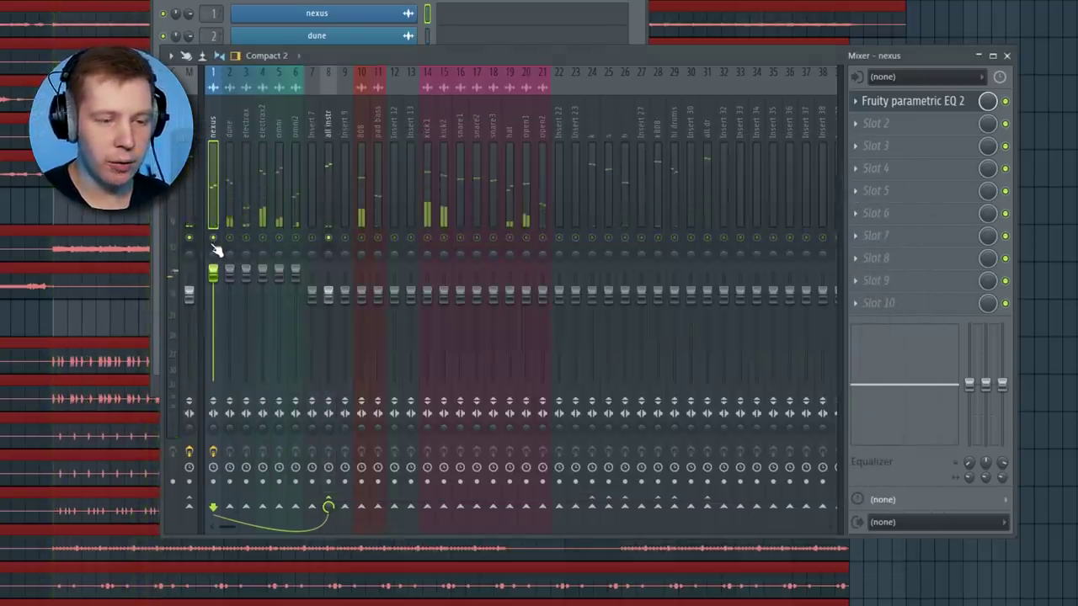
pyautogui.press('space')
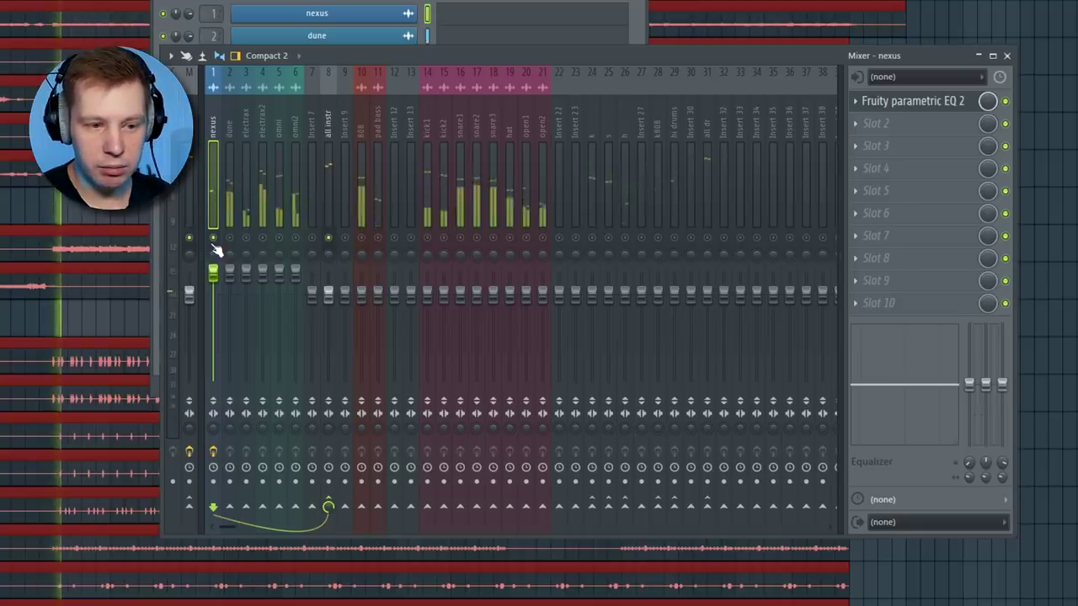
pyautogui.click(915, 101)
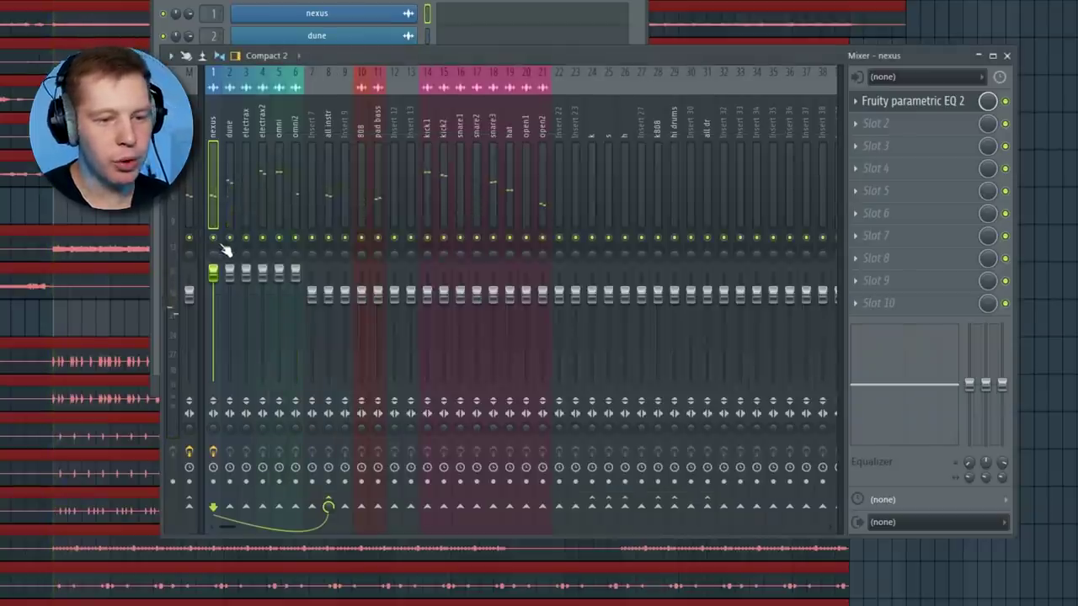
pyautogui.press('space')
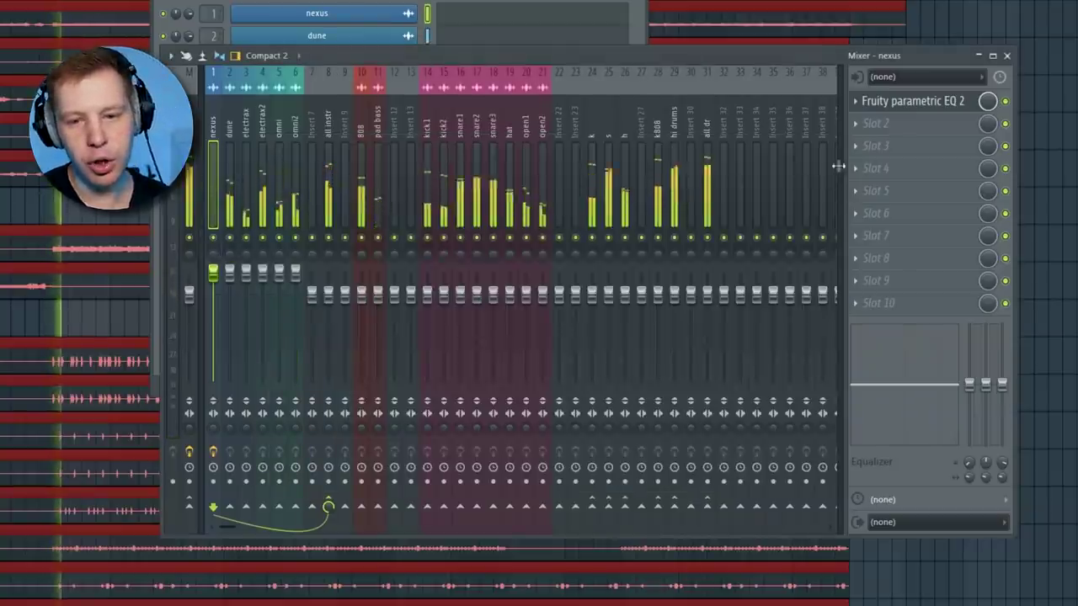
pyautogui.click(885, 102)
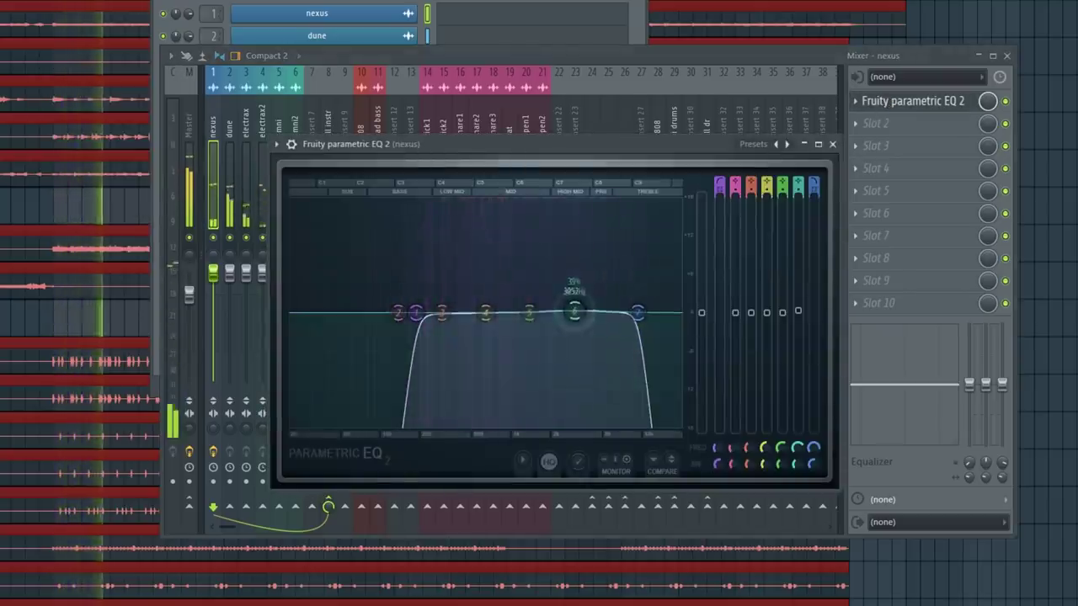
pyautogui.click(832, 144)
# Add Fruity parametric EQ 2 to the dune track with low and high cuts, and nudge the low-cut band upward
pyautogui.click(229, 172)
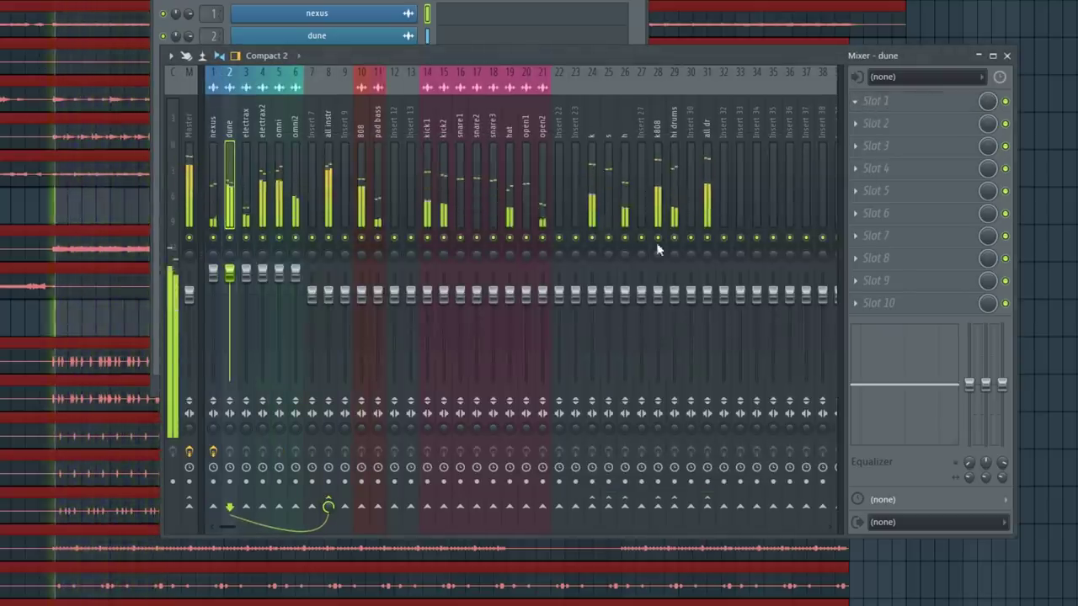
pyautogui.click(884, 102)
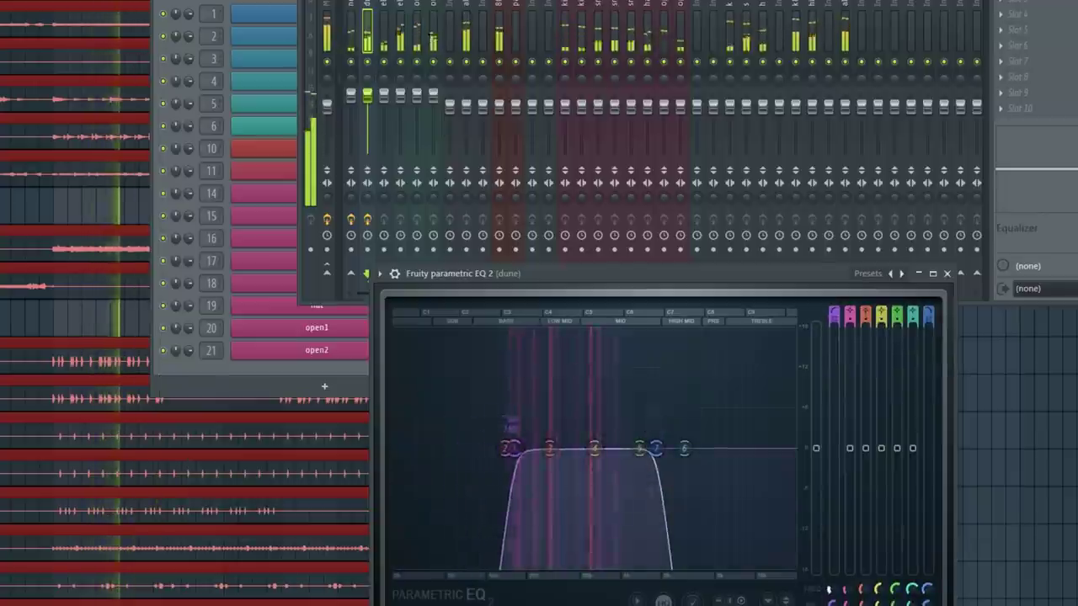
pyautogui.moveTo(513, 448); pyautogui.dragTo(521, 448)
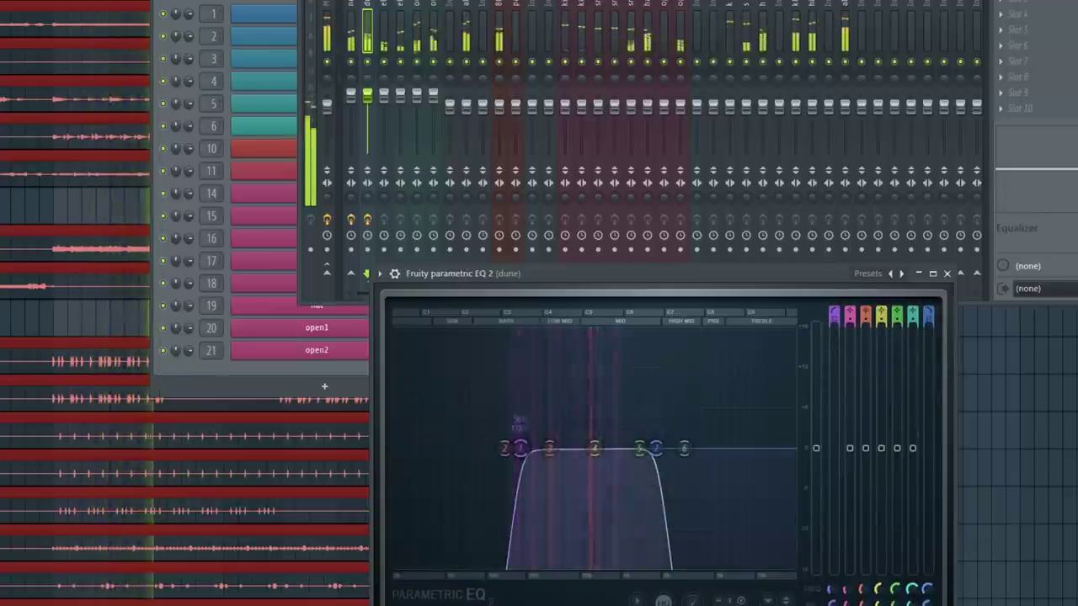
# Adjust the slope of the low-cut band in dune's parametric EQ
pyautogui.moveTo(833, 316); pyautogui.dragTo(833, 323)
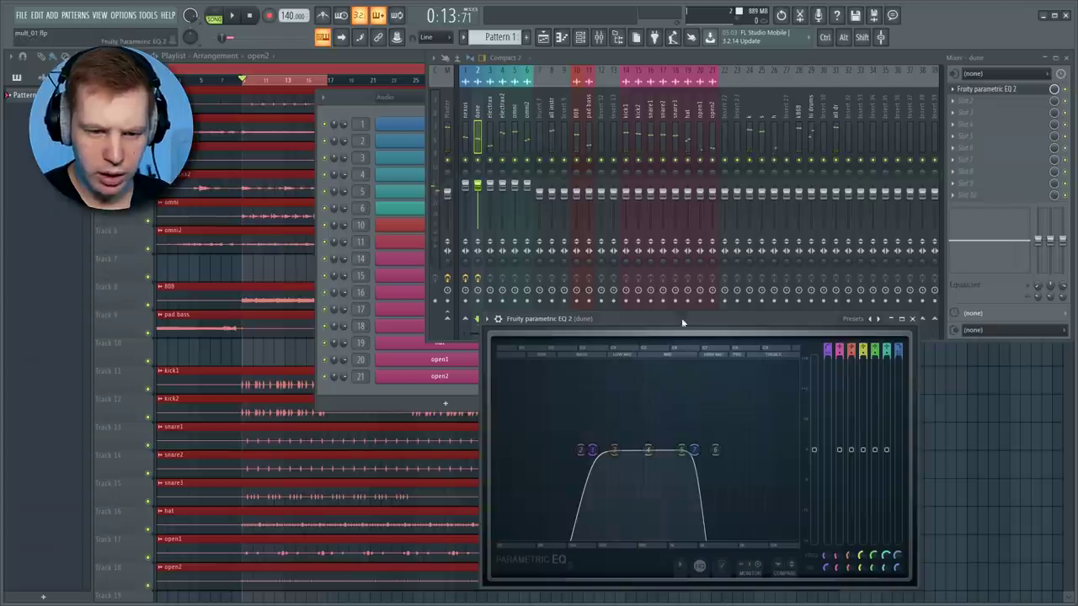
pyautogui.moveTo(682, 318); pyautogui.dragTo(681, 245)
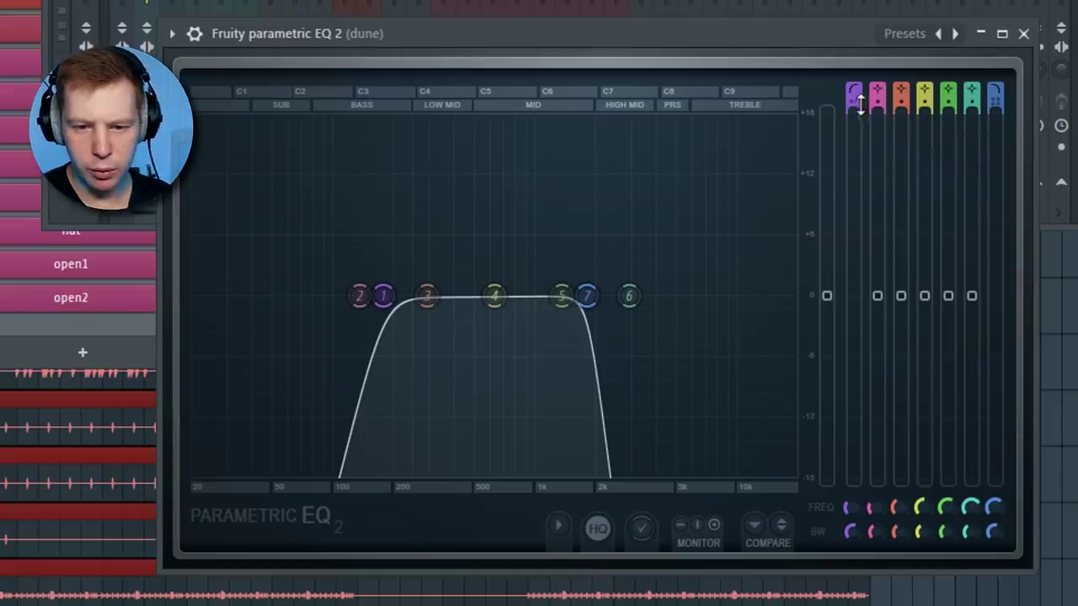
pyautogui.moveTo(861, 106)
pyautogui.mouseDown()
pyautogui.moveTo(861, 92)
pyautogui.moveTo(855, 122)
pyautogui.moveTo(857, 102)
pyautogui.mouseUp()
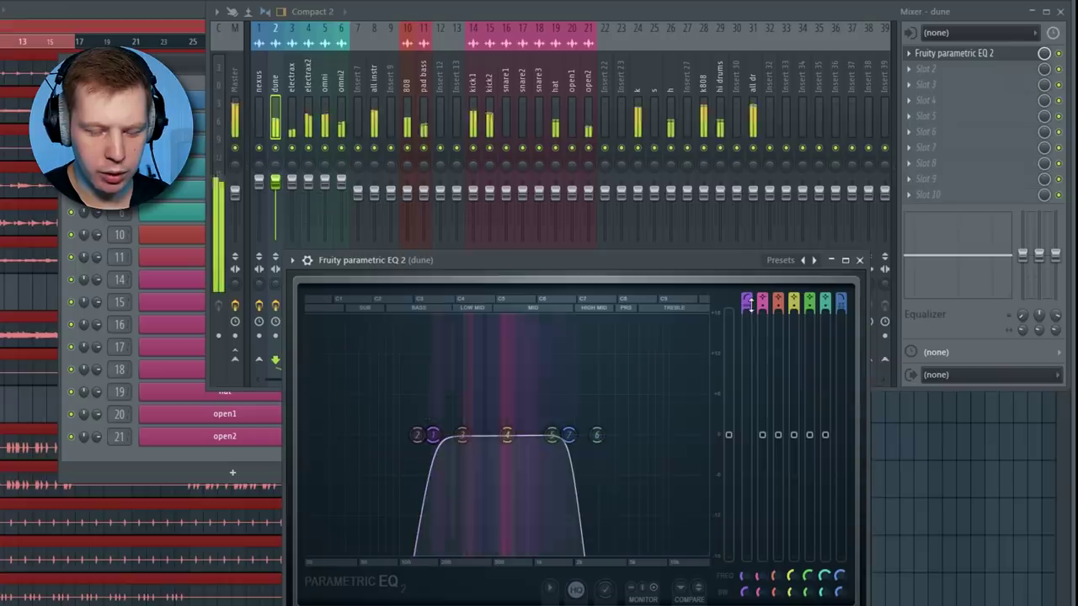
# Compare dune soloed through its EQ with the full mix
pyautogui.click(284, 151)
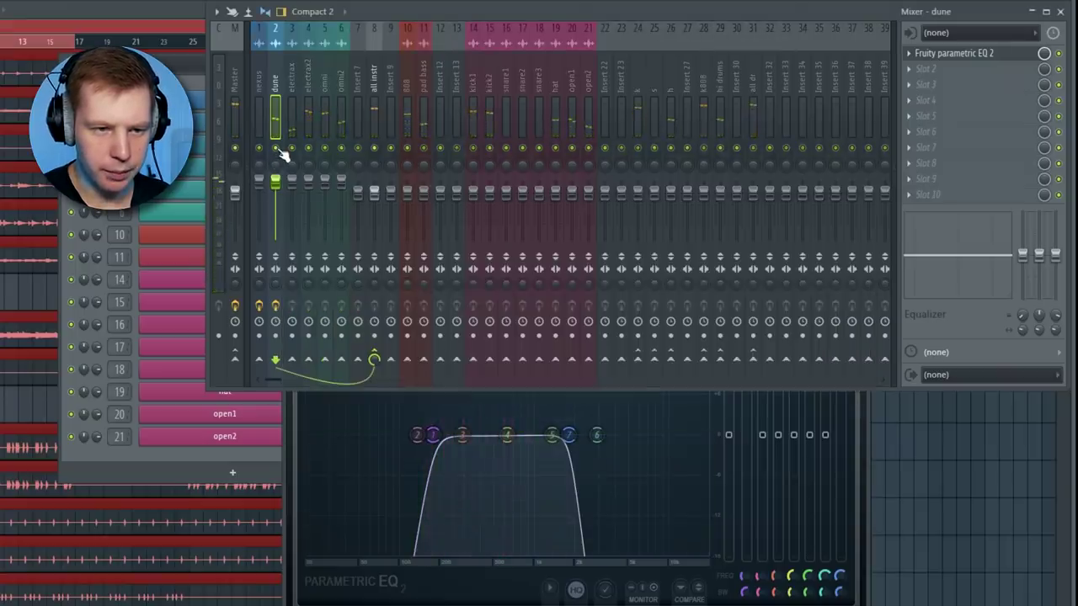
pyautogui.click(469, 603)
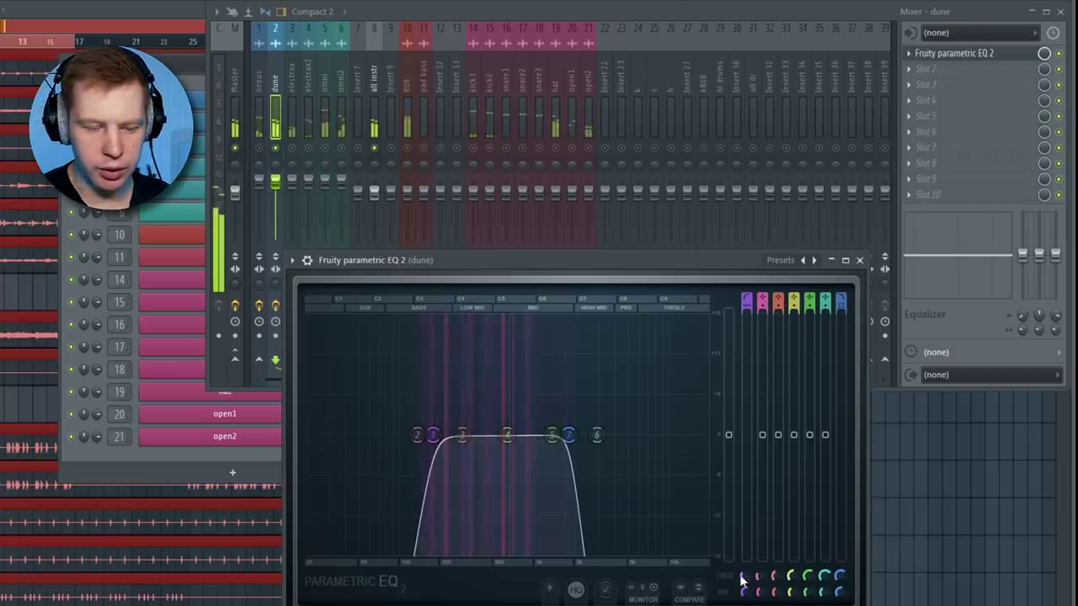
pyautogui.click(383, 148)
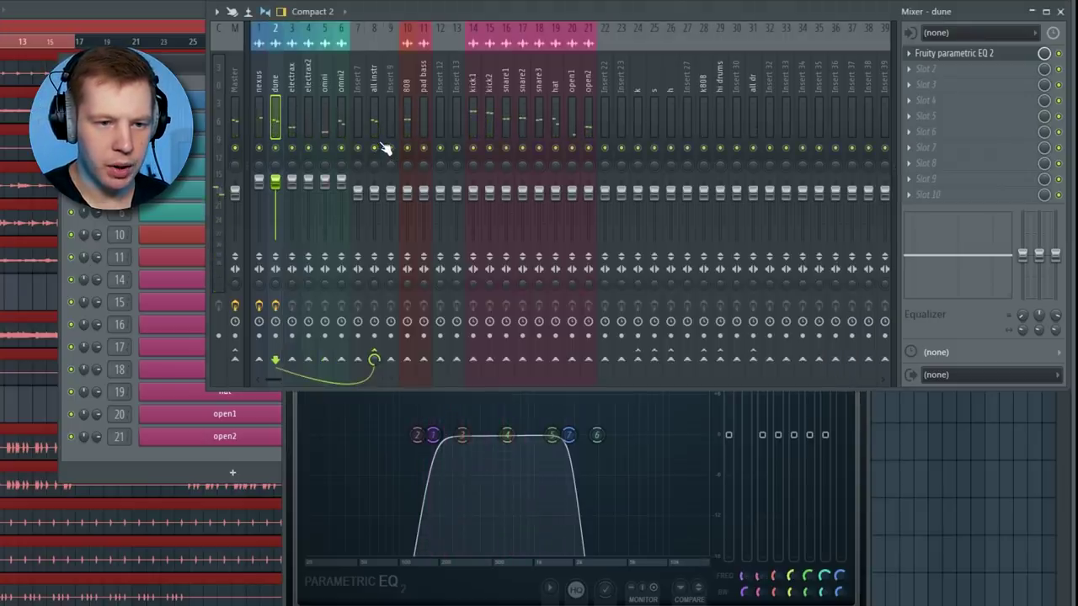
# Sweep dune's low cut up to about 536 Hz and back down while only the instrument tracks are audible
pyautogui.moveTo(744, 577); pyautogui.dragTo(745, 551)
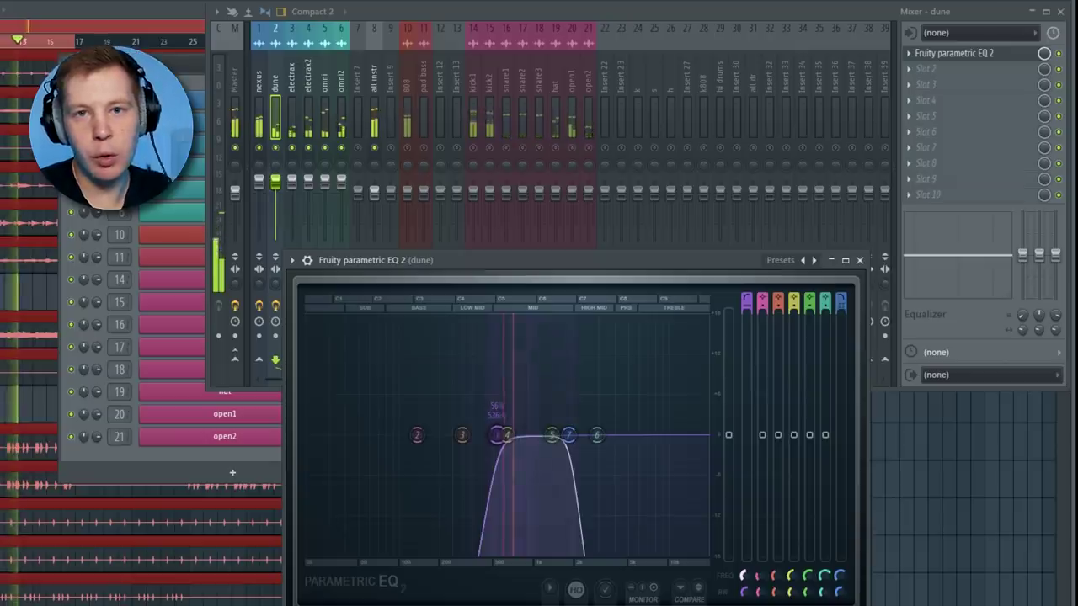
pyautogui.moveTo(742, 577); pyautogui.dragTo(742, 598)
pyautogui.press('space')
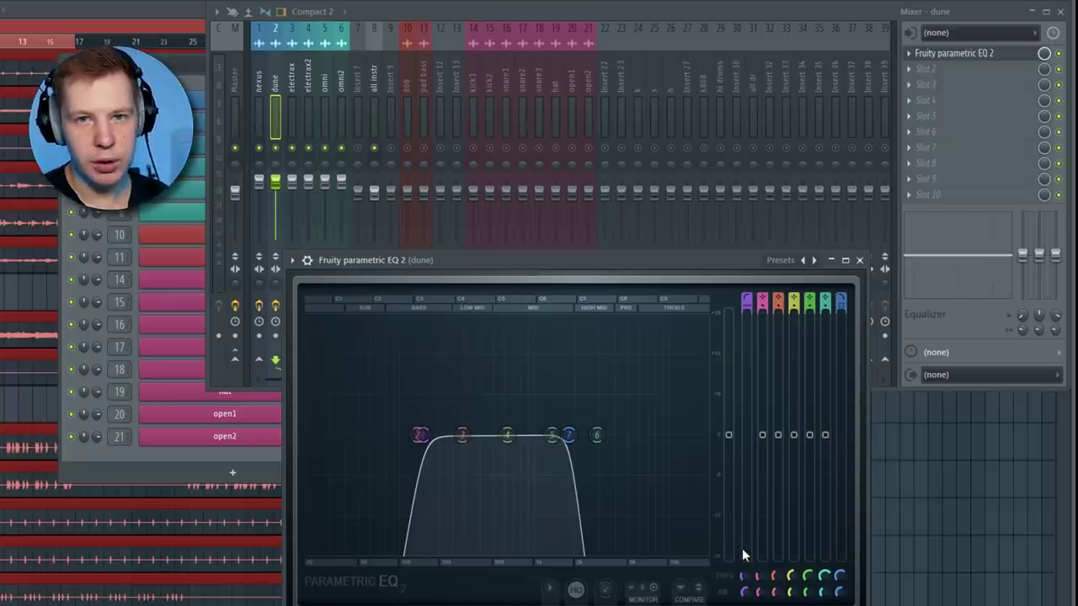
pyautogui.press('space')
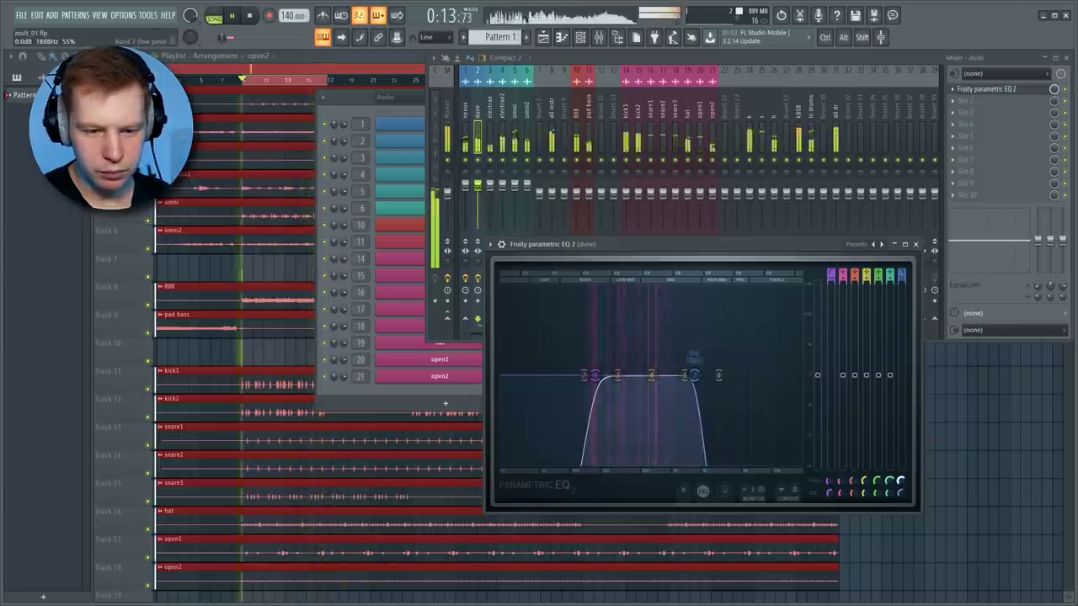
# Give the omni track's Fruity parametric EQ 2 a high-pass and low-pass curve, and audition omni soloed
pyautogui.click(505, 91)
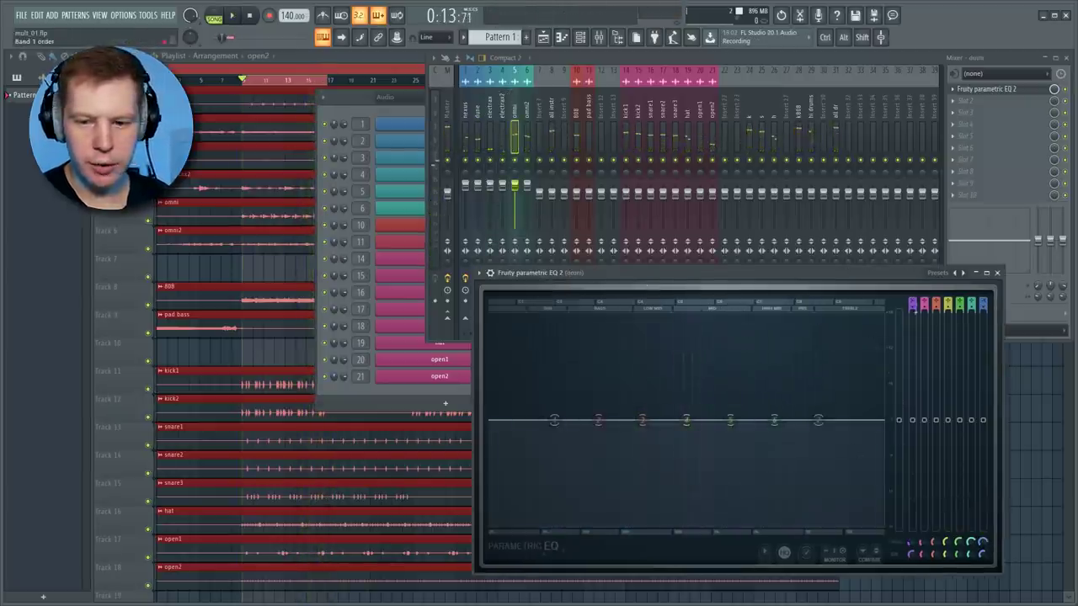
pyautogui.click(963, 273)
pyautogui.press('space')
pyautogui.rightClick(514, 160)
pyautogui.press('space')
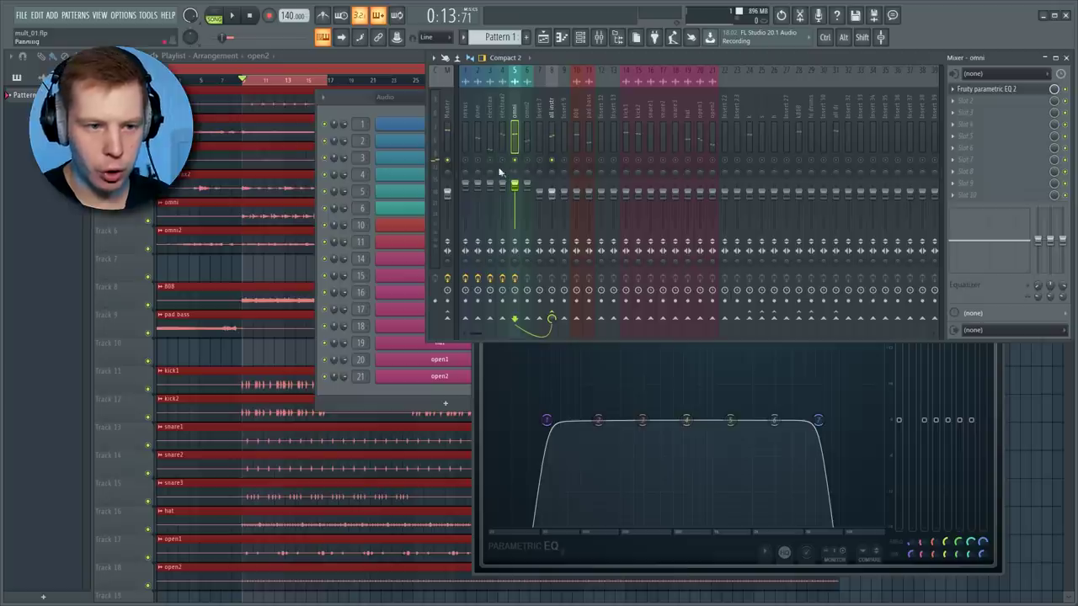
# Audition omni together with dune, and turn all mixer tracks back on
pyautogui.rightClick(482, 160)
pyautogui.press('space')
pyautogui.press('space')
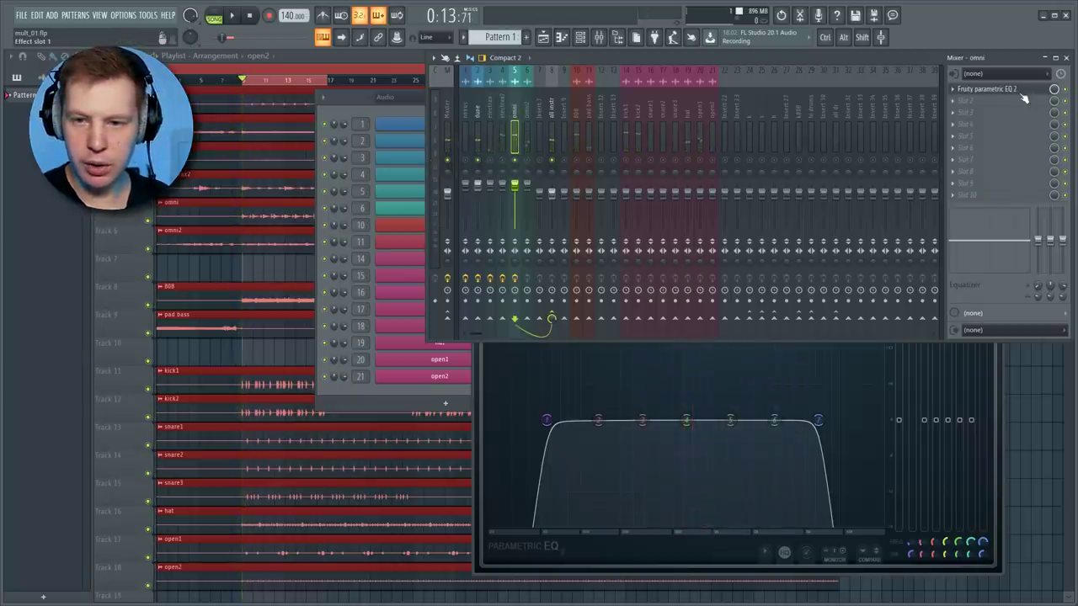
pyautogui.rightClick(588, 161)
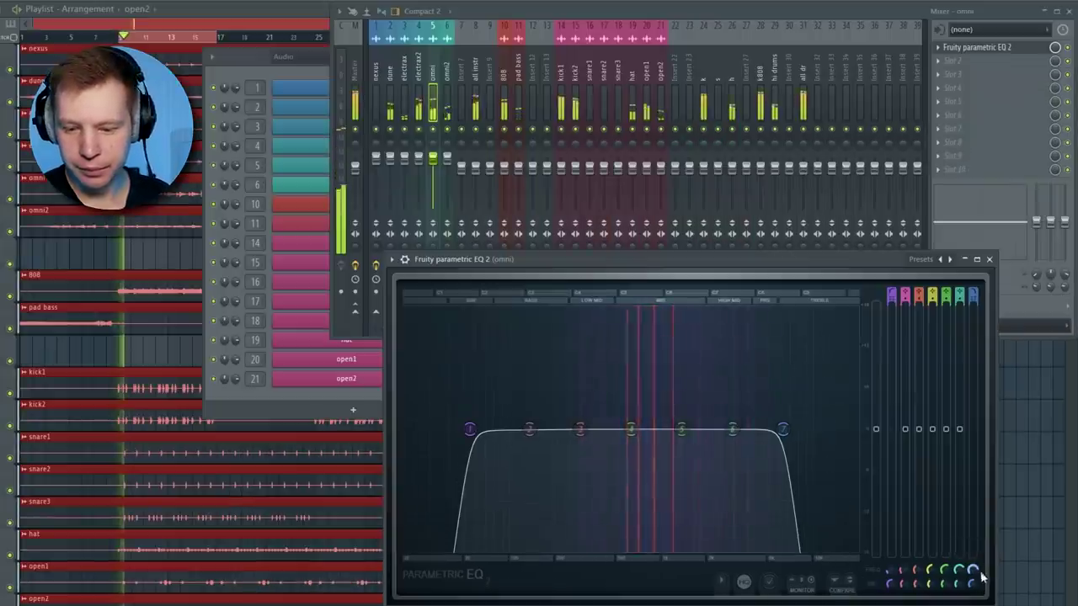
# Sweep omni's high-cut band down into the mids and bring it back up into the treble
pyautogui.moveTo(981, 542); pyautogui.dragTo(972, 565)
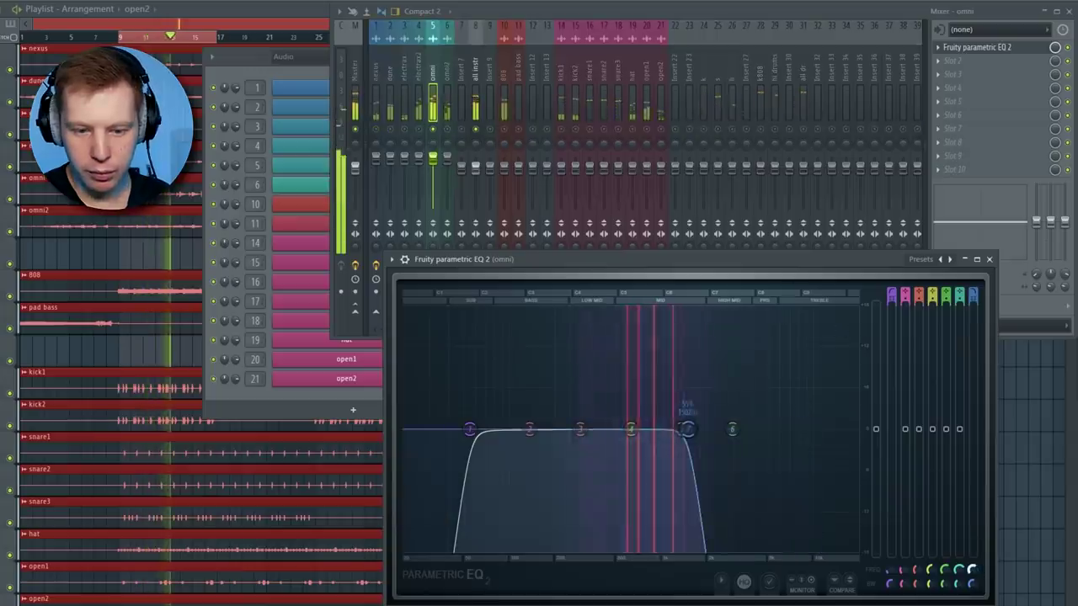
pyautogui.moveTo(972, 565); pyautogui.dragTo(973, 548)
pyautogui.press('space')
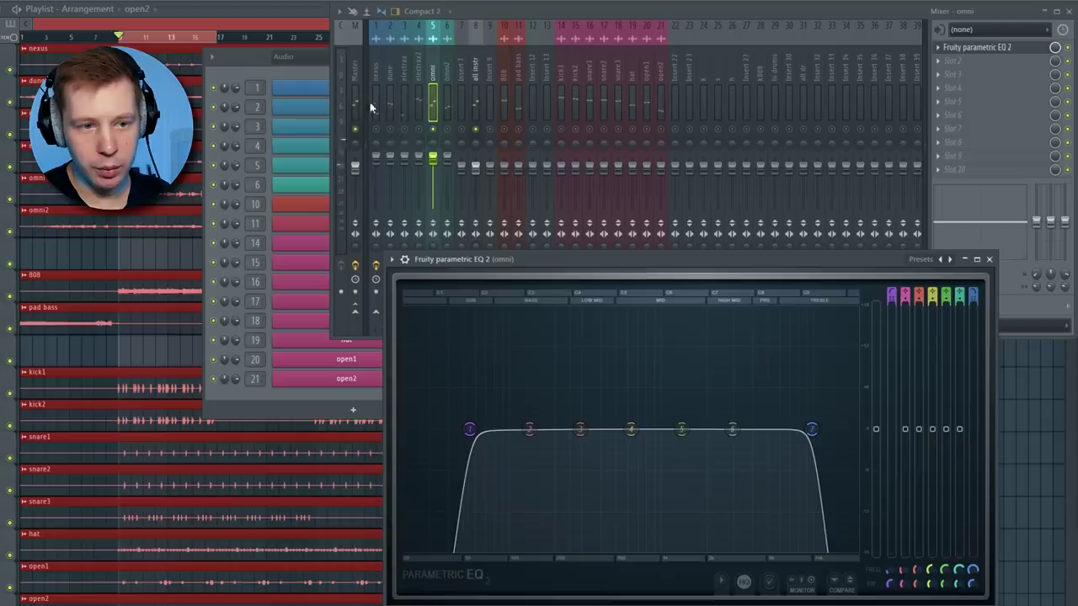
# Play omni together with dune and raise omni's low cut past 270 Hz to roughly 500 Hz
pyautogui.click(391, 129)
pyautogui.press('space')
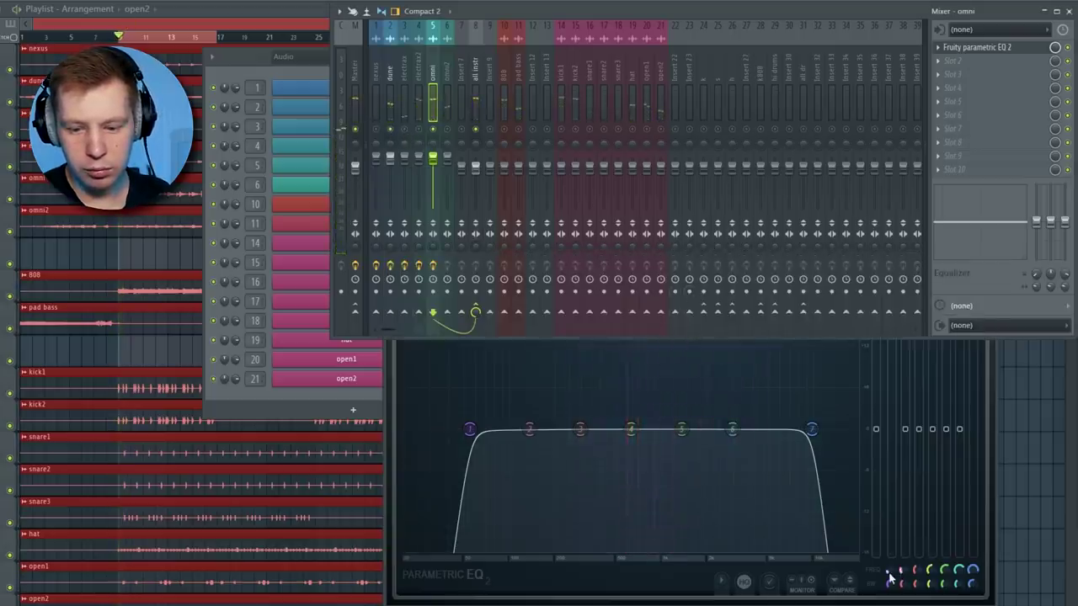
pyautogui.moveTo(890, 577); pyautogui.dragTo(891, 556)
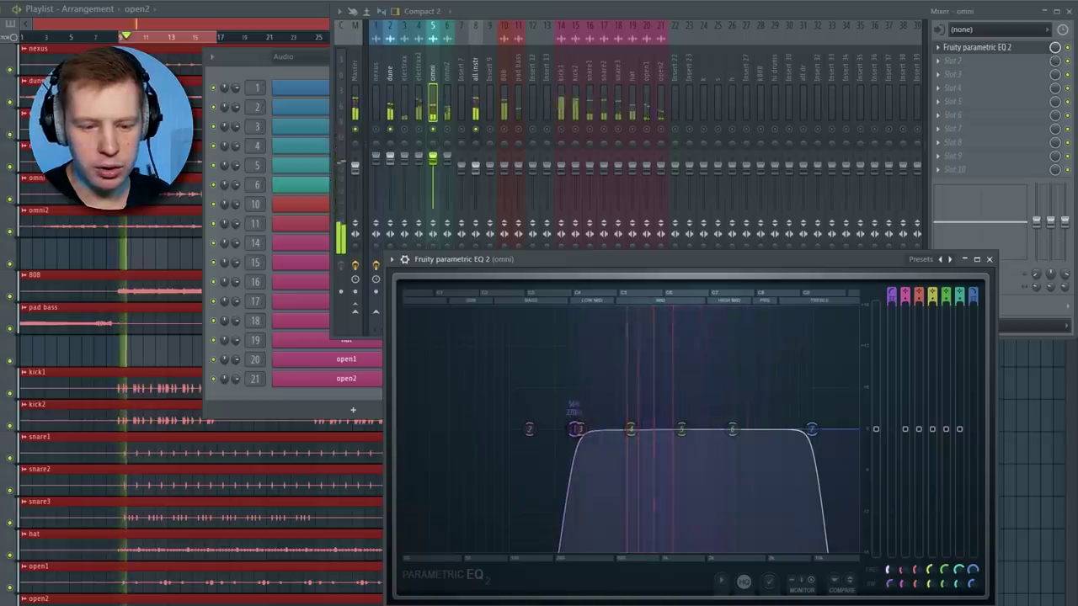
pyautogui.moveTo(575, 430); pyautogui.dragTo(618, 429)
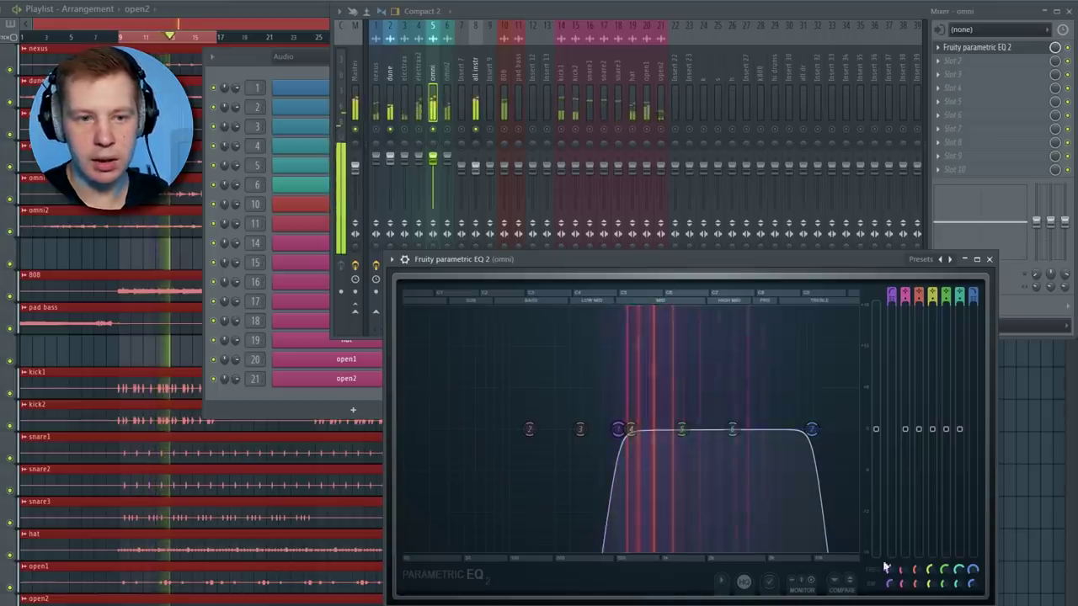
# Turn all mixer tracks back on and fine-tune omni's low cut slightly lower with a gentler slope
pyautogui.click(448, 129)
pyautogui.rightClick(448, 129)
pyautogui.press('space')
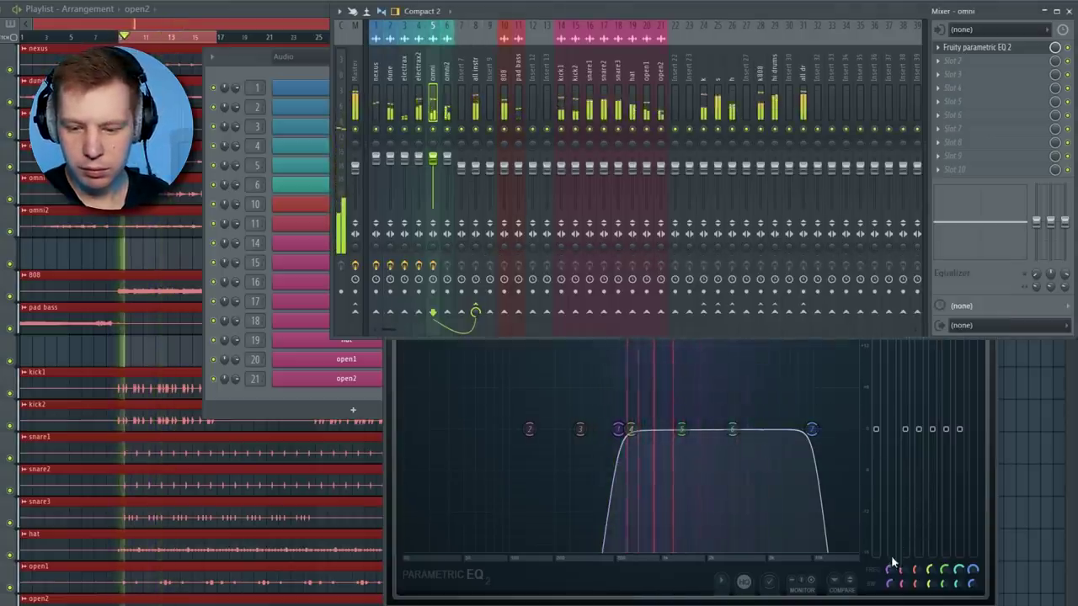
pyautogui.moveTo(890, 570); pyautogui.dragTo(889, 573)
pyautogui.moveTo(617, 430); pyautogui.dragTo(593, 429)
# Look at the omni2 track's effect slots and return to omni's Fruity parametric EQ 2
pyautogui.click(447, 72)
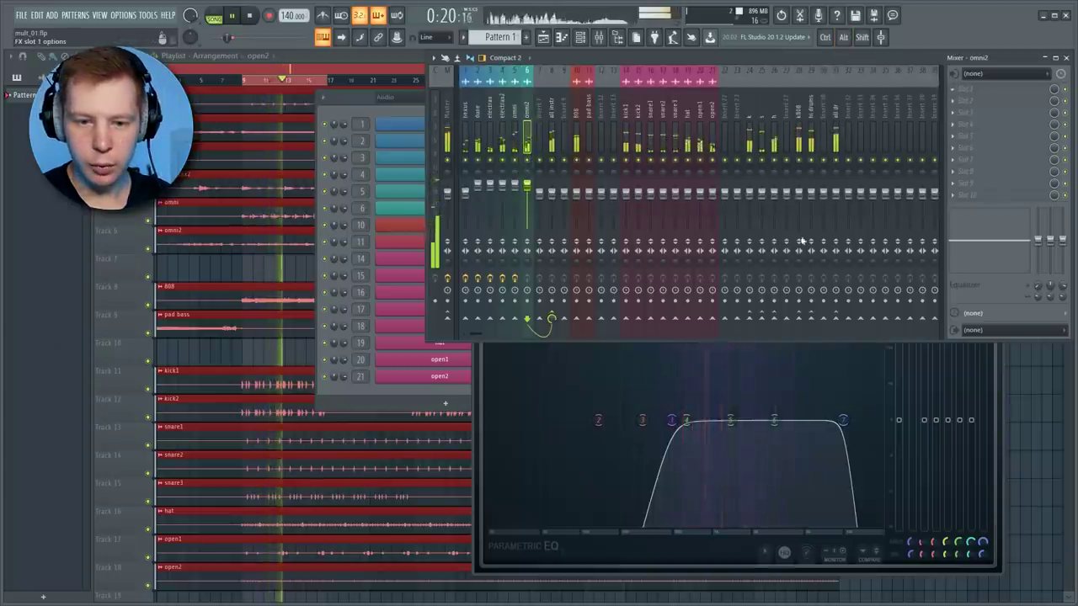
pyautogui.click(829, 433)
pyautogui.moveTo(262, 120); pyautogui.dragTo(686, 299)
pyautogui.click(847, 512)
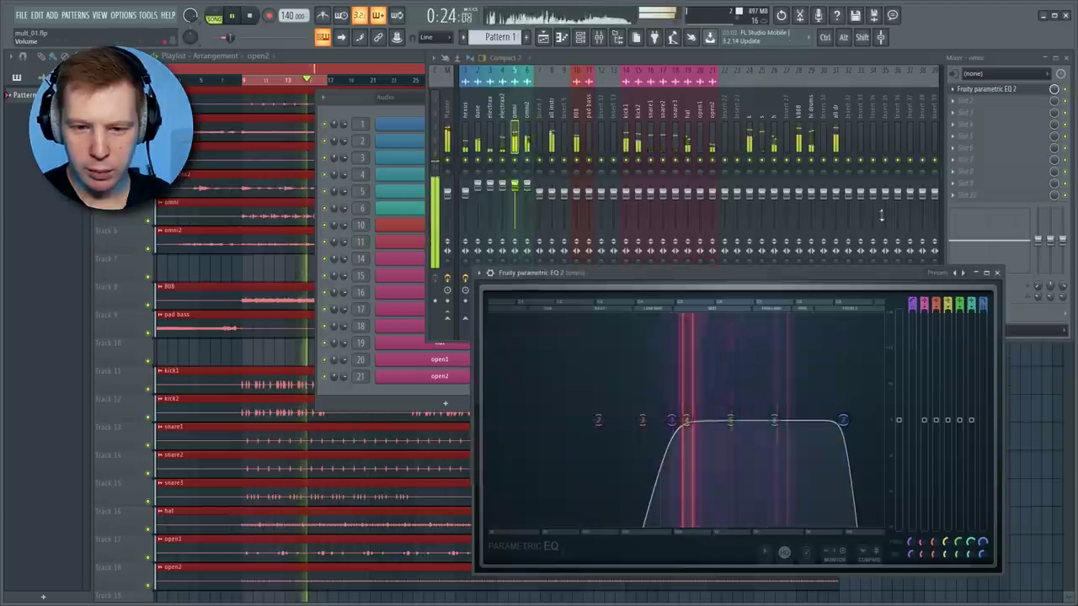
# Load the HP_LP preset in omni2's Fruity parametric EQ 2, sweeping the low cut down to about 47 Hz and back up to about 785 Hz
pyautogui.click(991, 85)
pyautogui.click(977, 90)
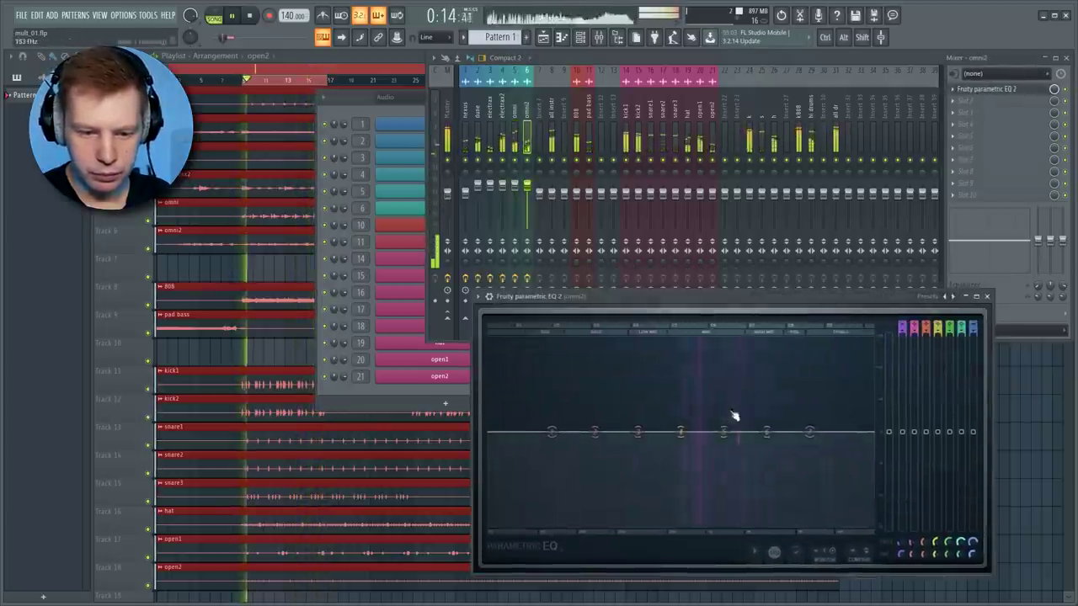
pyautogui.click(945, 297)
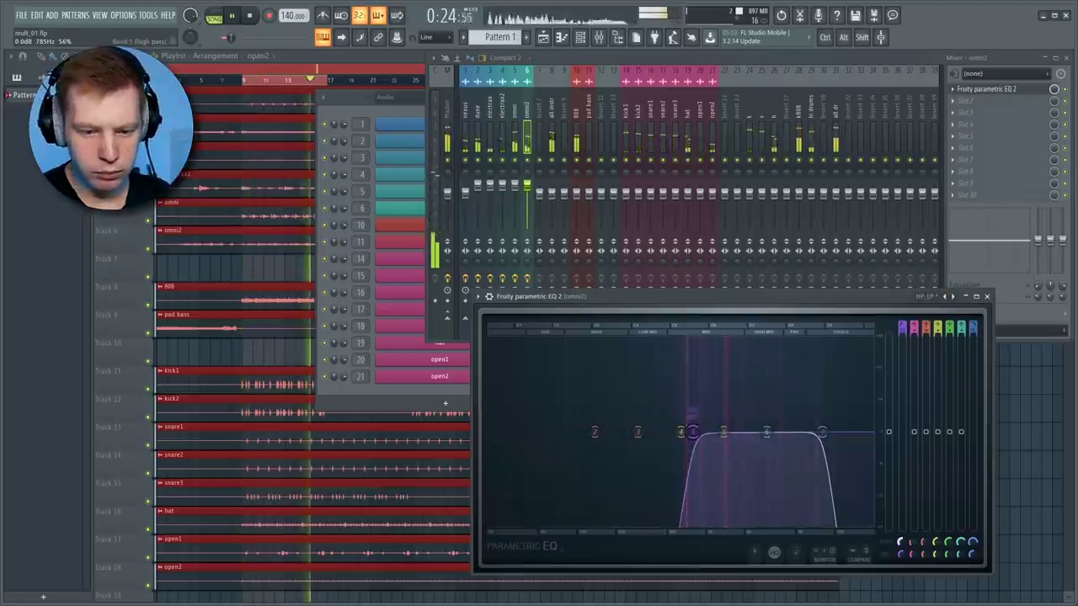
pyautogui.moveTo(694, 432); pyautogui.dragTo(536, 432)
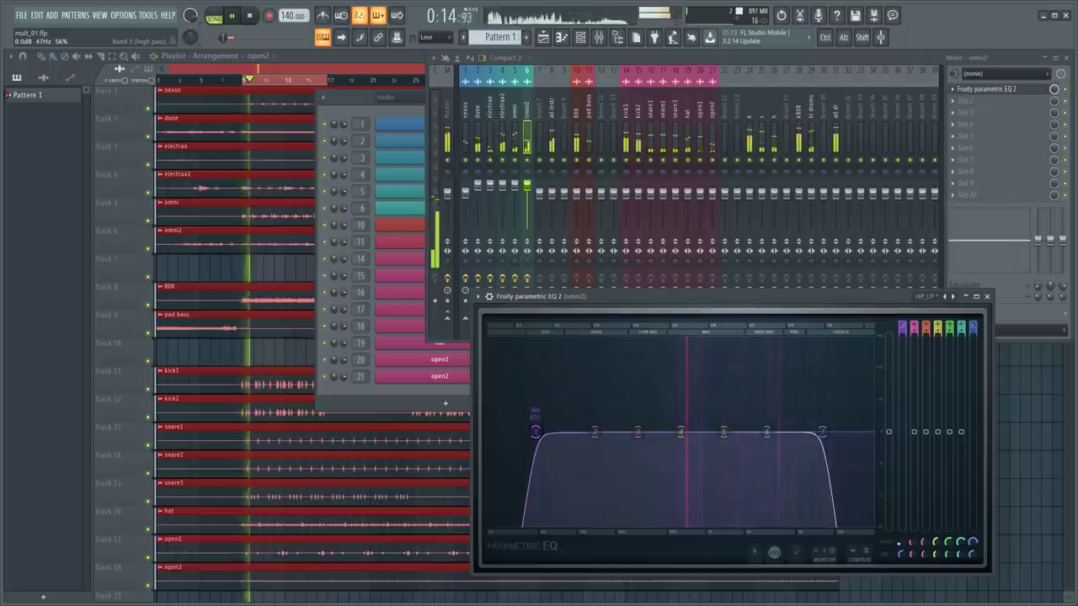
pyautogui.moveTo(536, 432); pyautogui.dragTo(690, 431)
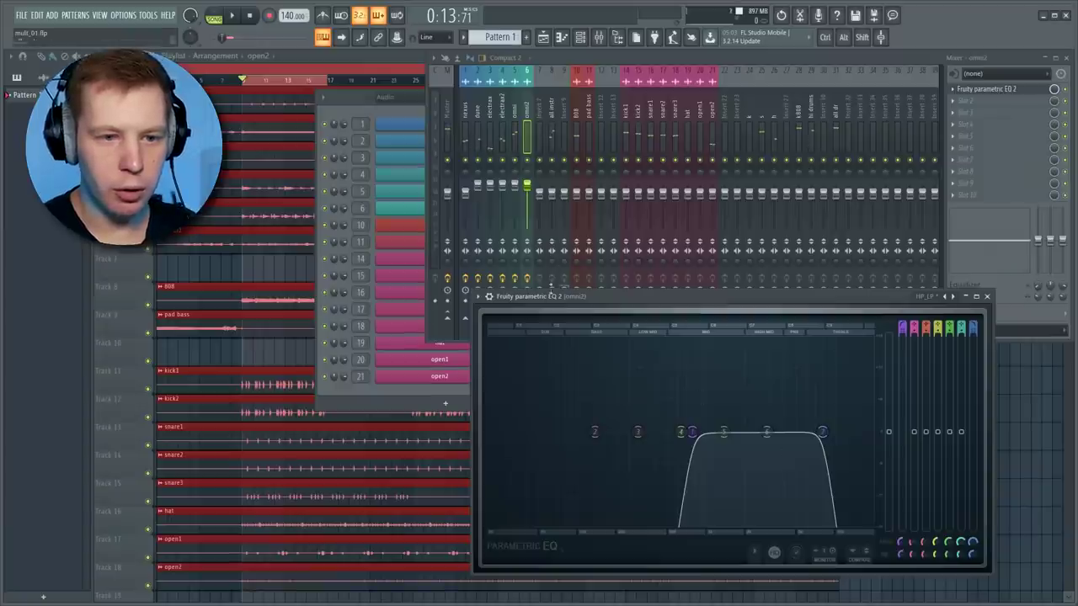
# Play the instrument tracks without the drums and bass to check omni2's low cut in context
pyautogui.click(550, 287)
pyautogui.press('space')
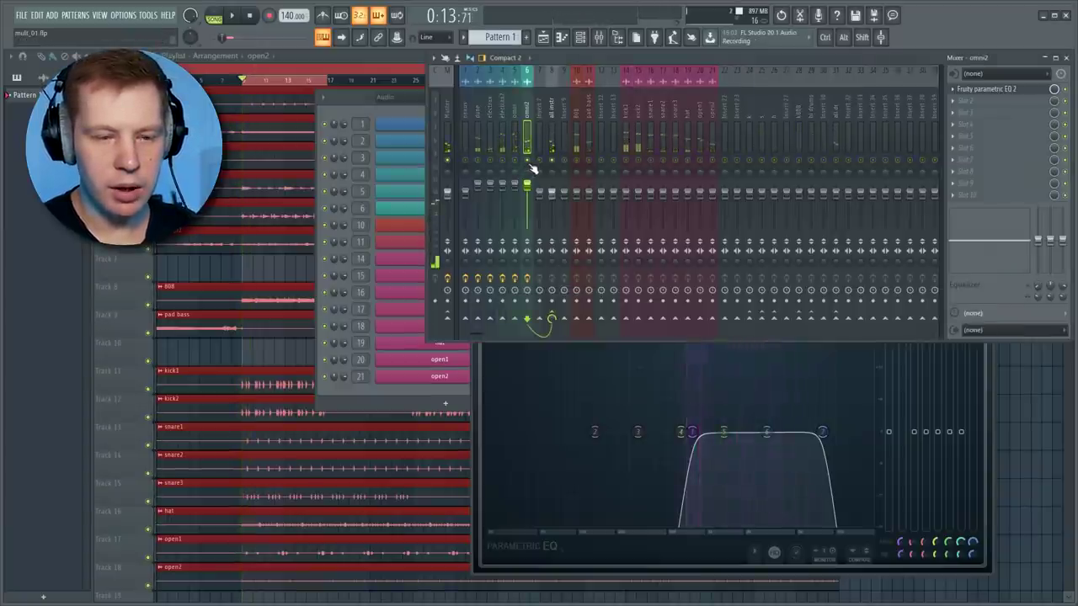
pyautogui.click(691, 433)
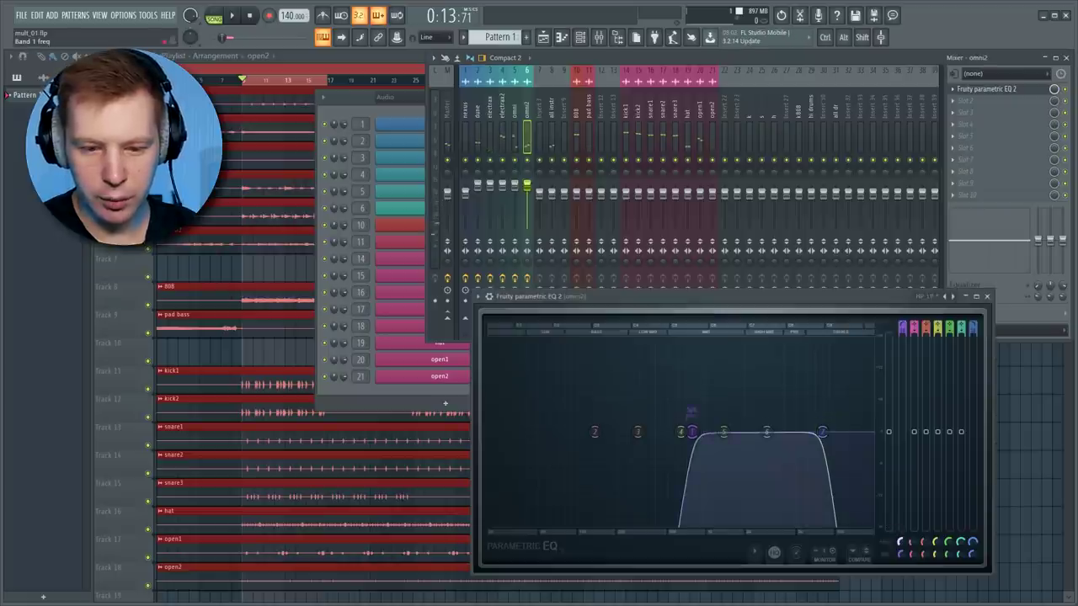
# Bypass the effects on the six instrument tracks, nexus to omni2, and re-enable them to compare the sound during playback
pyautogui.click(469, 287)
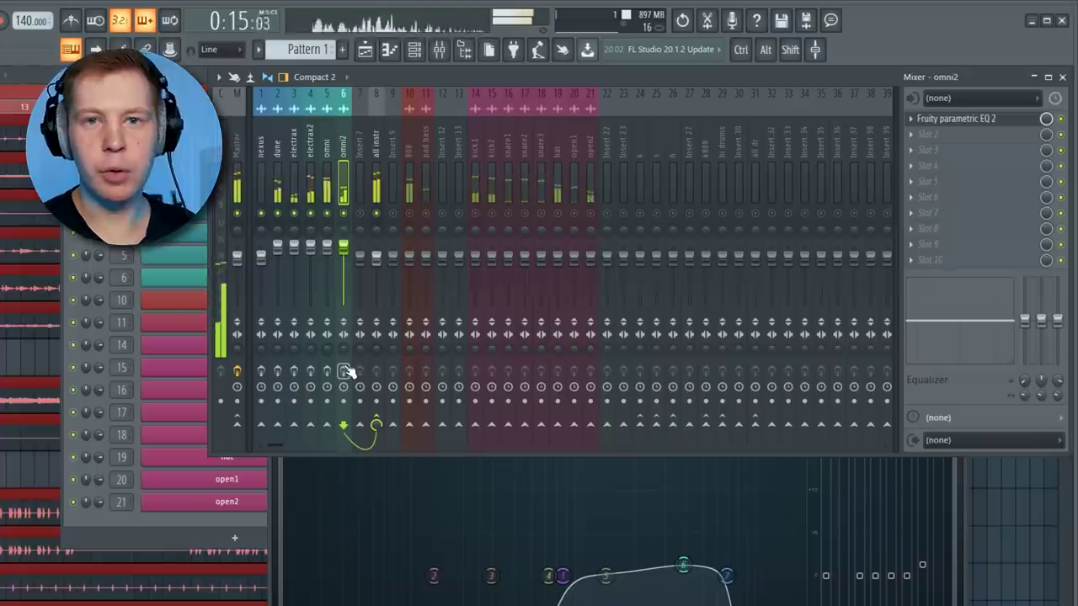
pyautogui.click(343, 371)
pyautogui.click(327, 372)
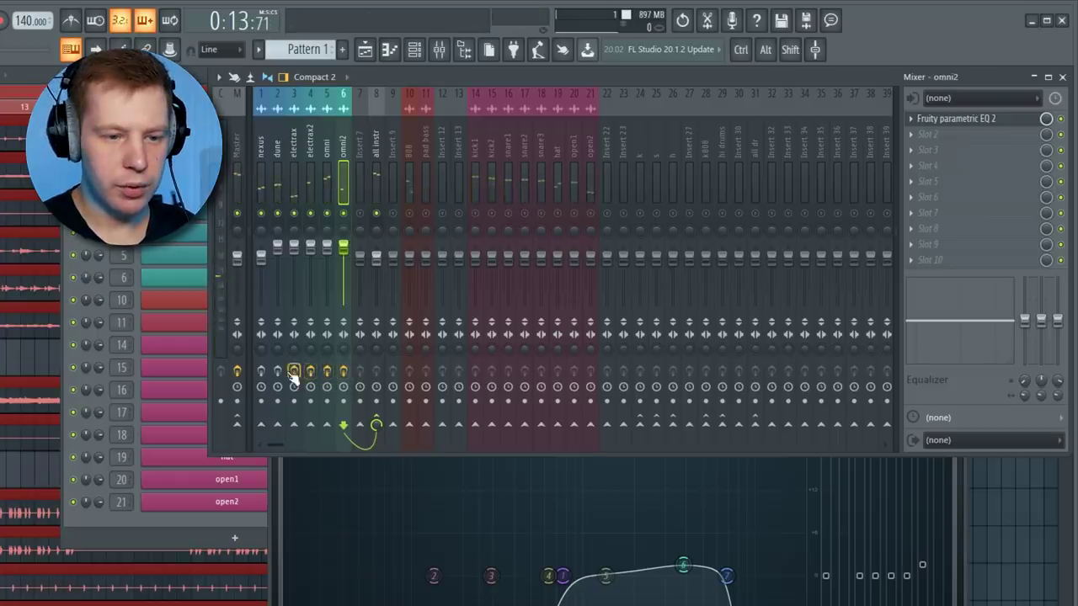
pyautogui.press('space')
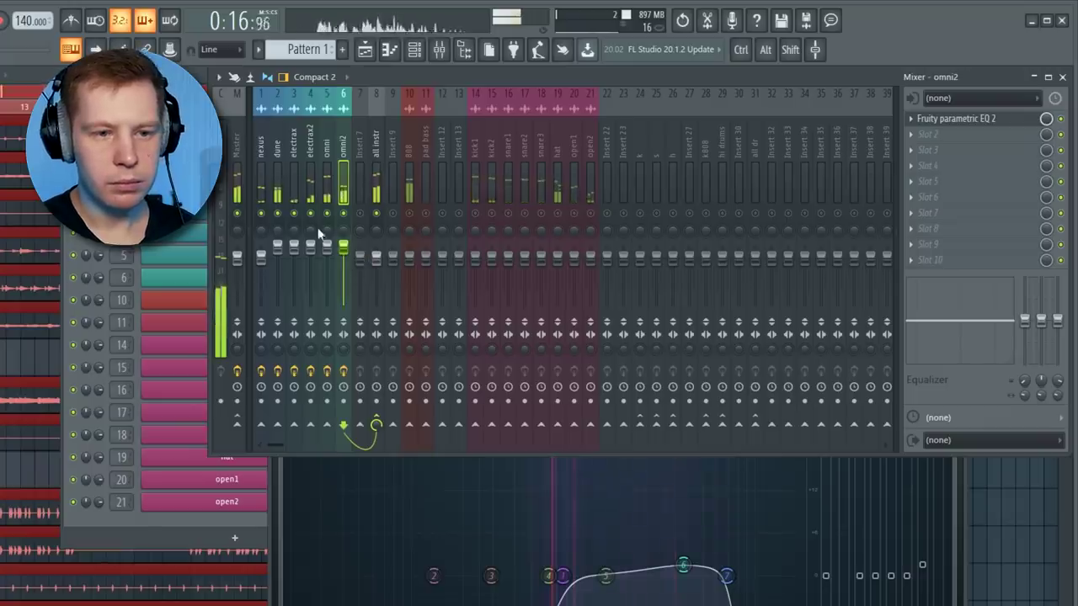
pyautogui.press('space')
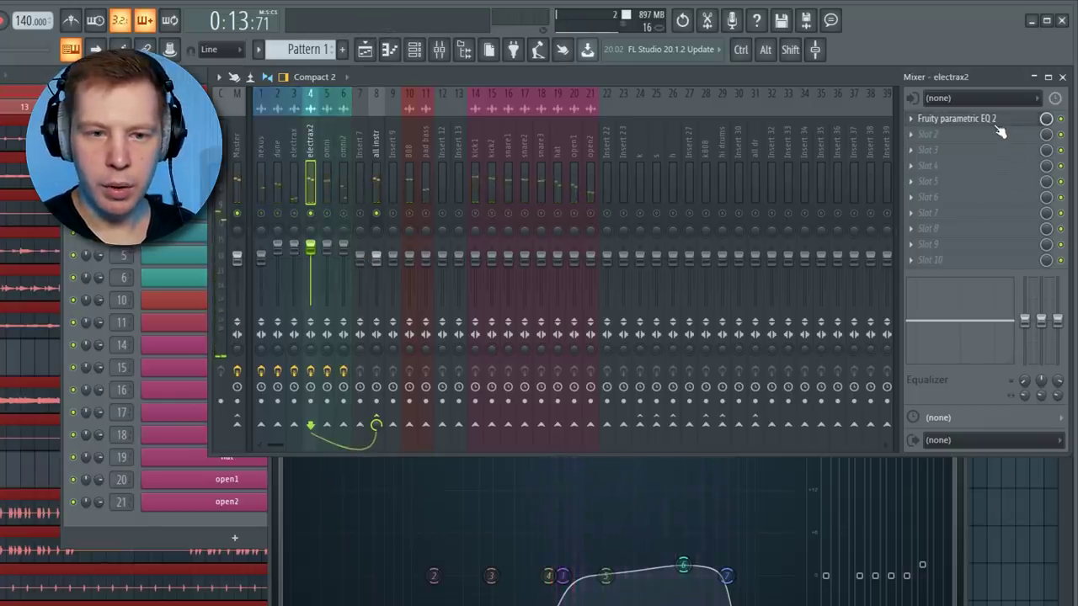
# Turn all mixer tracks back on and play the full beat with the instrument tracks' effects re-enabled
pyautogui.click(997, 122)
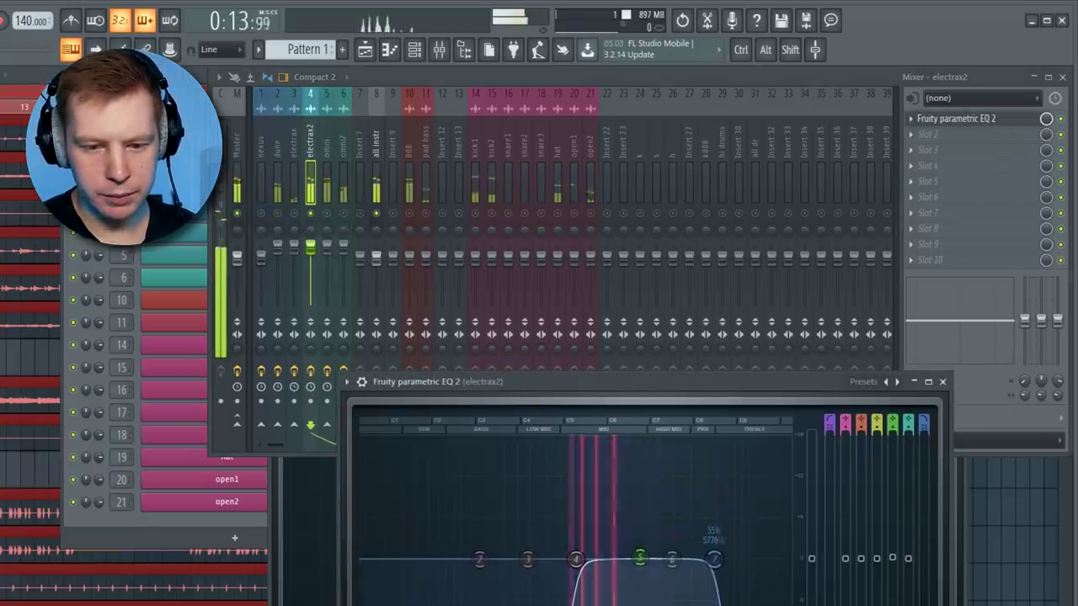
pyautogui.click(381, 217)
pyautogui.press('space')
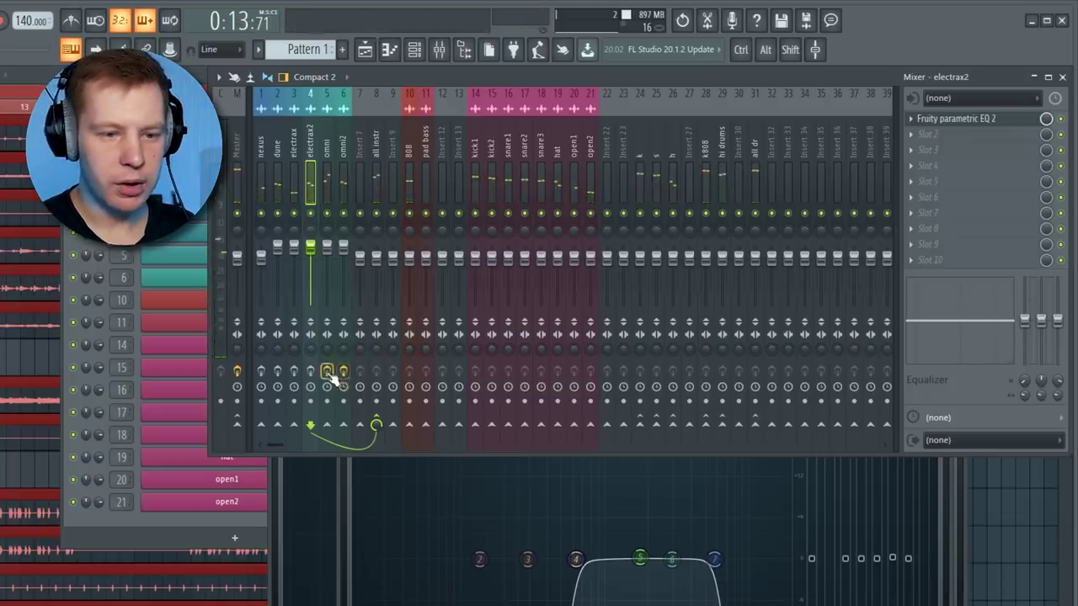
pyautogui.moveTo(291, 373); pyautogui.dragTo(261, 372)
pyautogui.press('space')
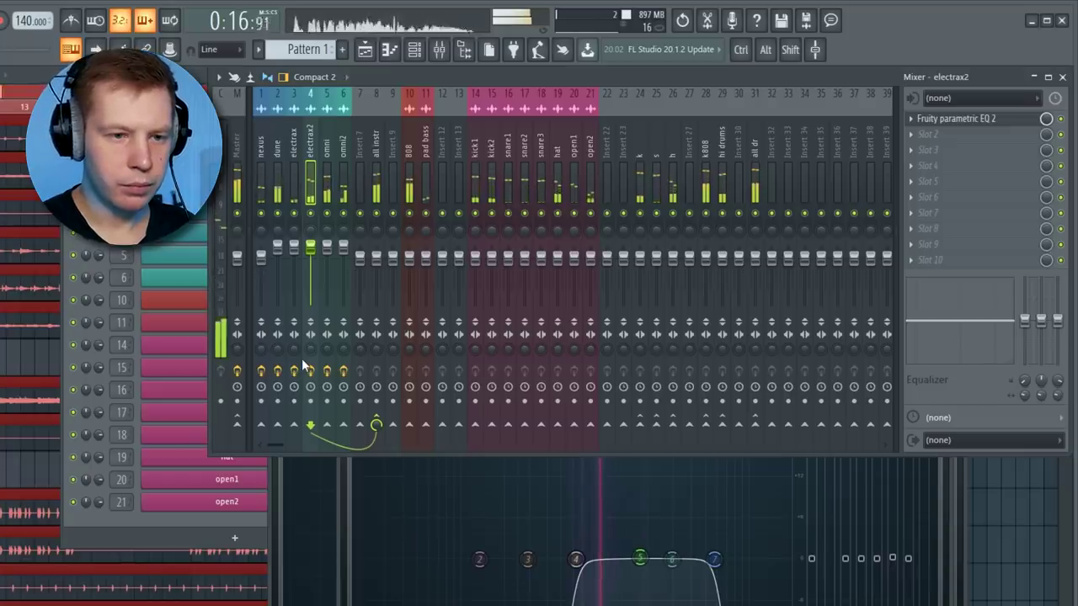
# Solo the all instr bus to listen to it with FabFilter Pro-Q 2 showing its spectrum, and restore all tracks
pyautogui.click(376, 141)
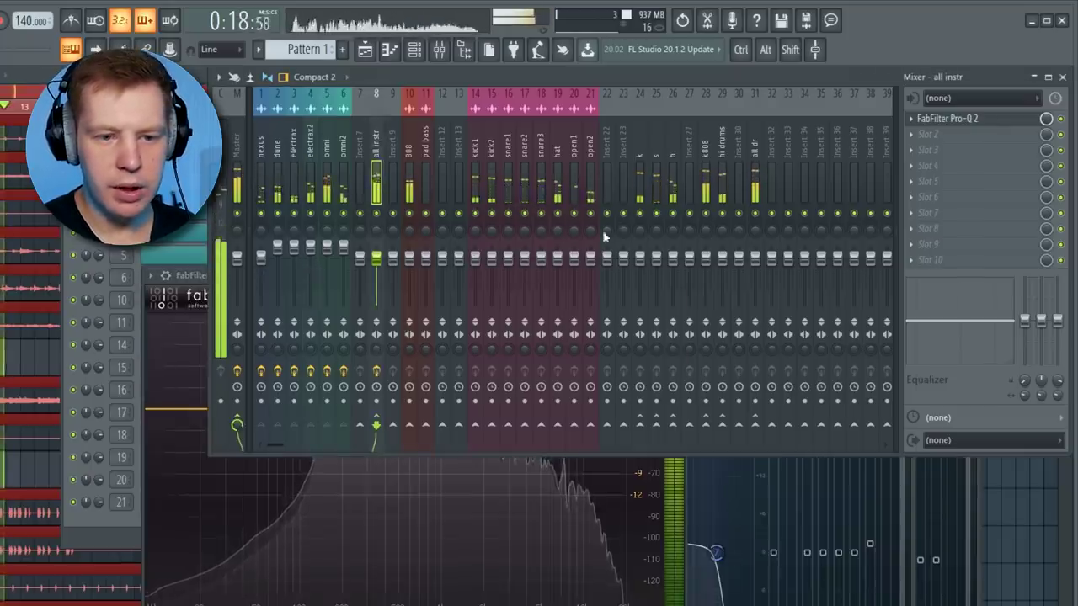
pyautogui.moveTo(196, 272); pyautogui.dragTo(225, 286)
pyautogui.rightClick(377, 213)
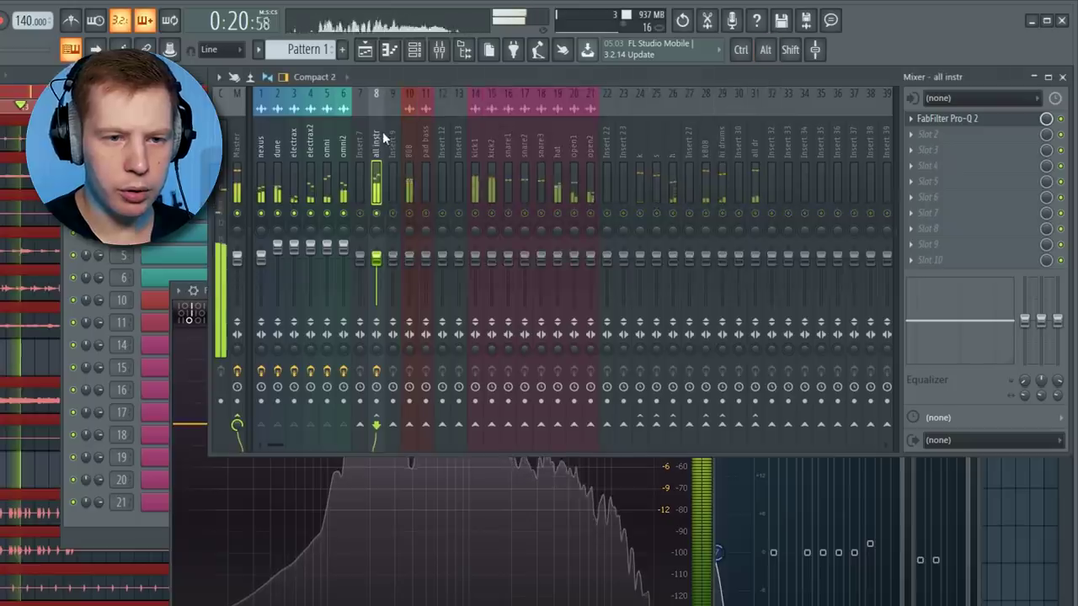
pyautogui.rightClick(380, 216)
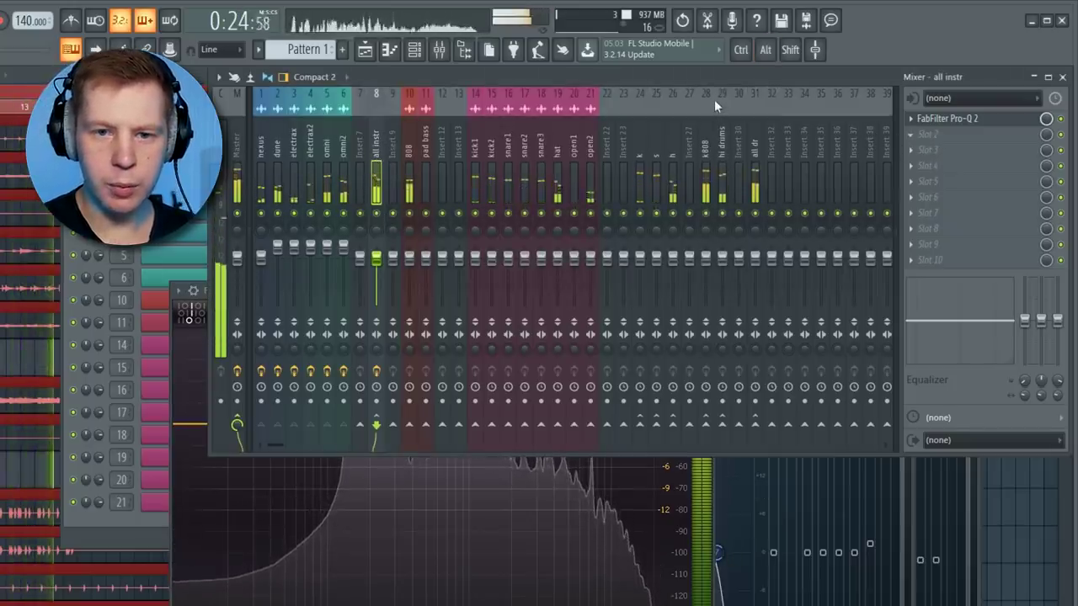
pyautogui.hotkey('alt', 'Tab')
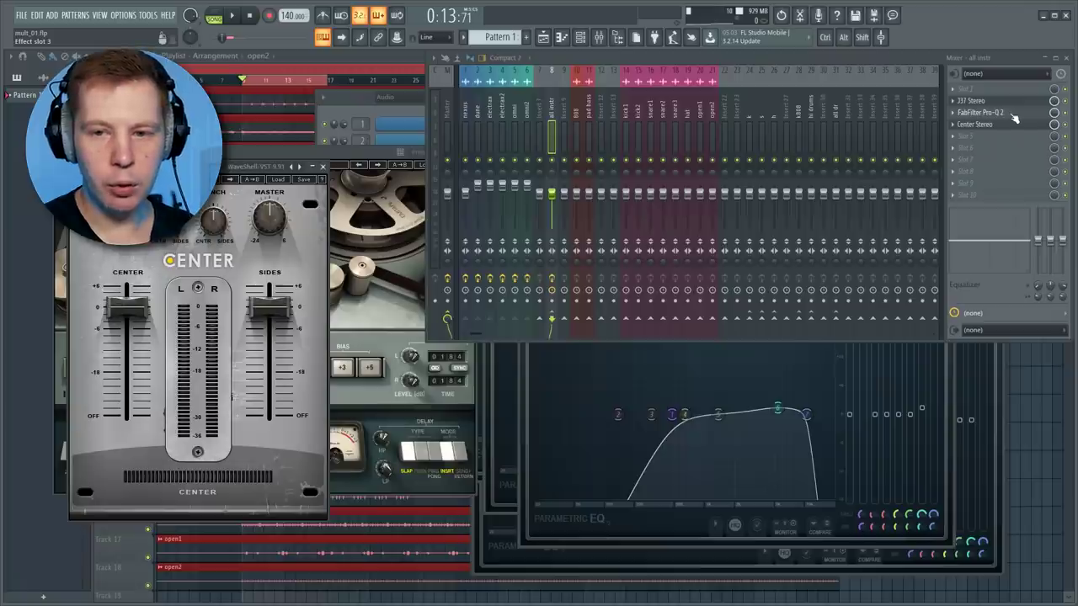
# Play the all instr bus with Pro-Q 2 open and toggle J37 Stereo off and back on to compare
pyautogui.click(1013, 113)
pyautogui.click(994, 125)
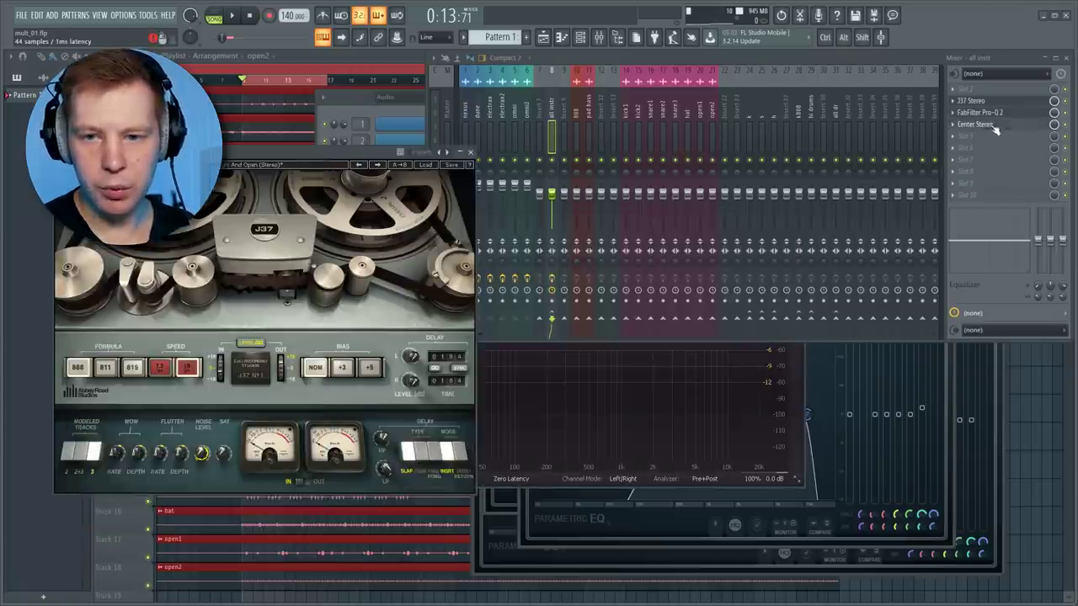
pyautogui.press('space')
pyautogui.click(1003, 113)
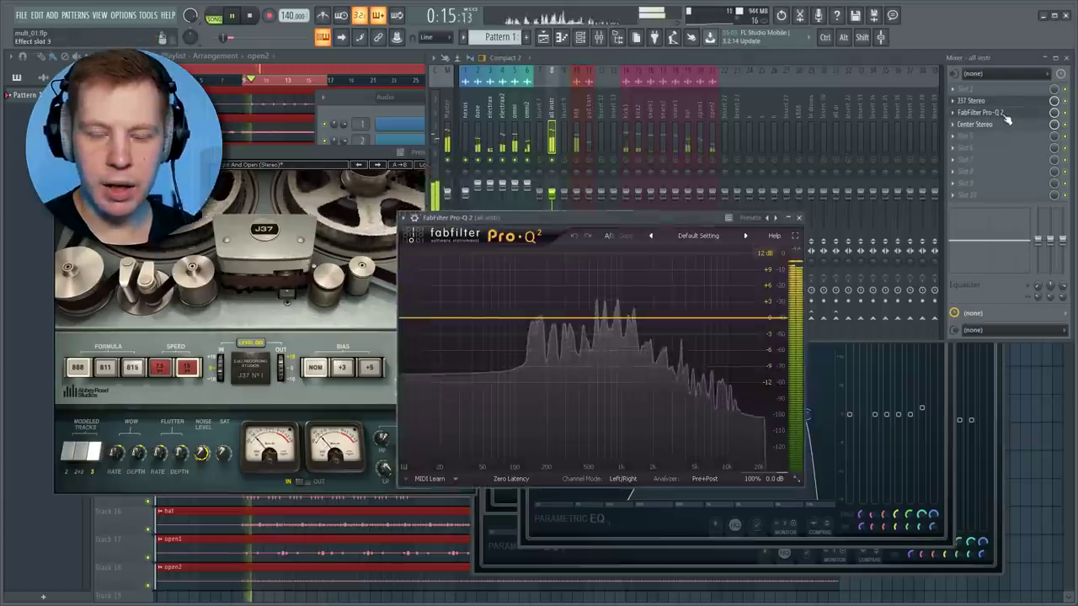
pyautogui.click(1065, 101)
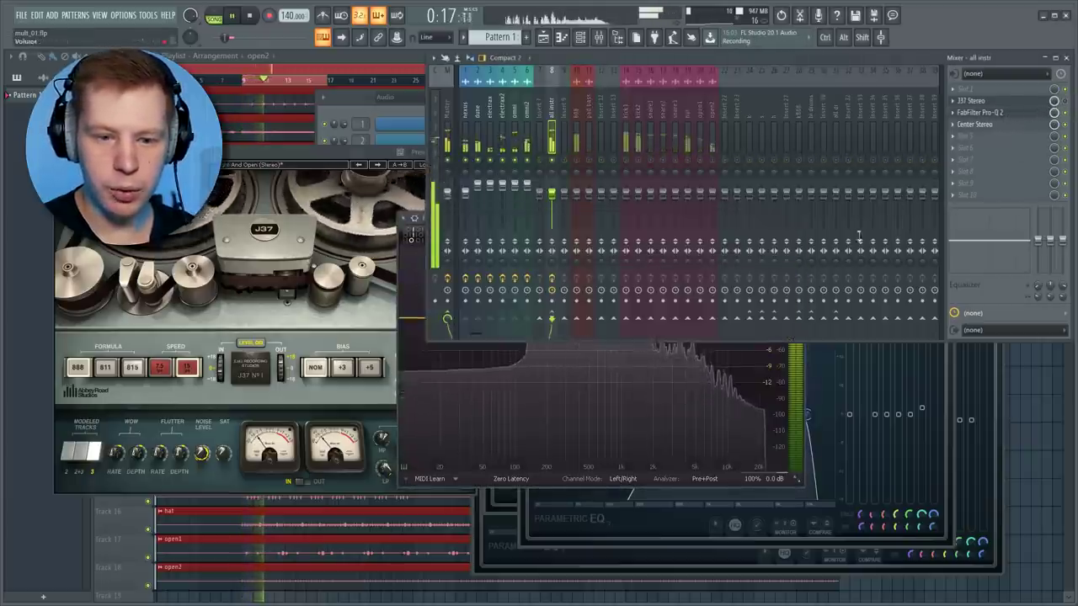
pyautogui.click(680, 405)
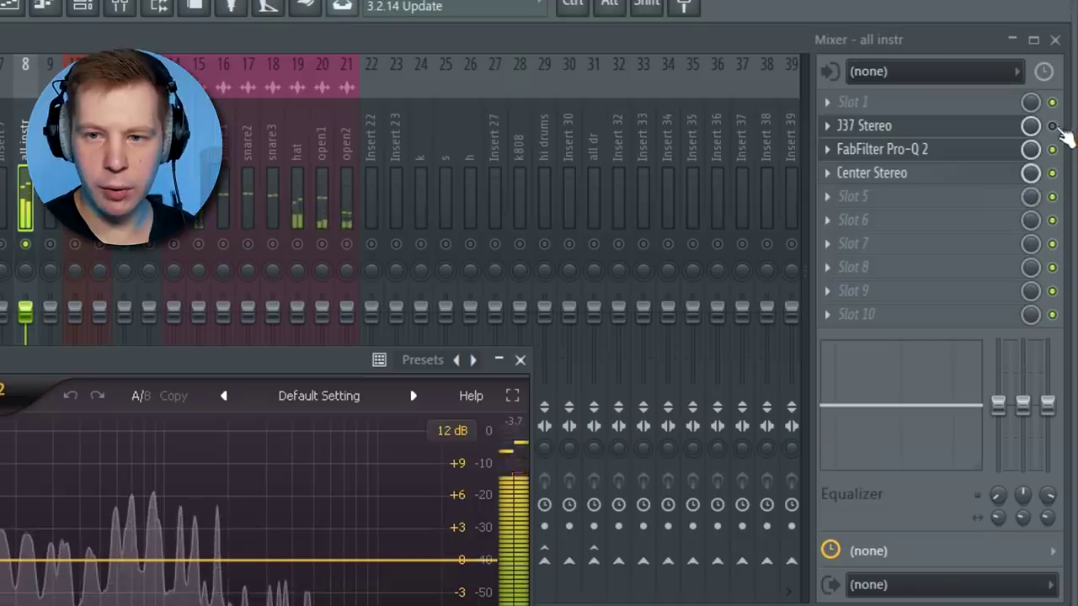
pyautogui.click(1052, 126)
# In the all instr Pro-Q 2, raise the low cut above 100 Hz and add a narrow -6 dB bell cut at 1421.5 Hz
pyautogui.click(568, 519)
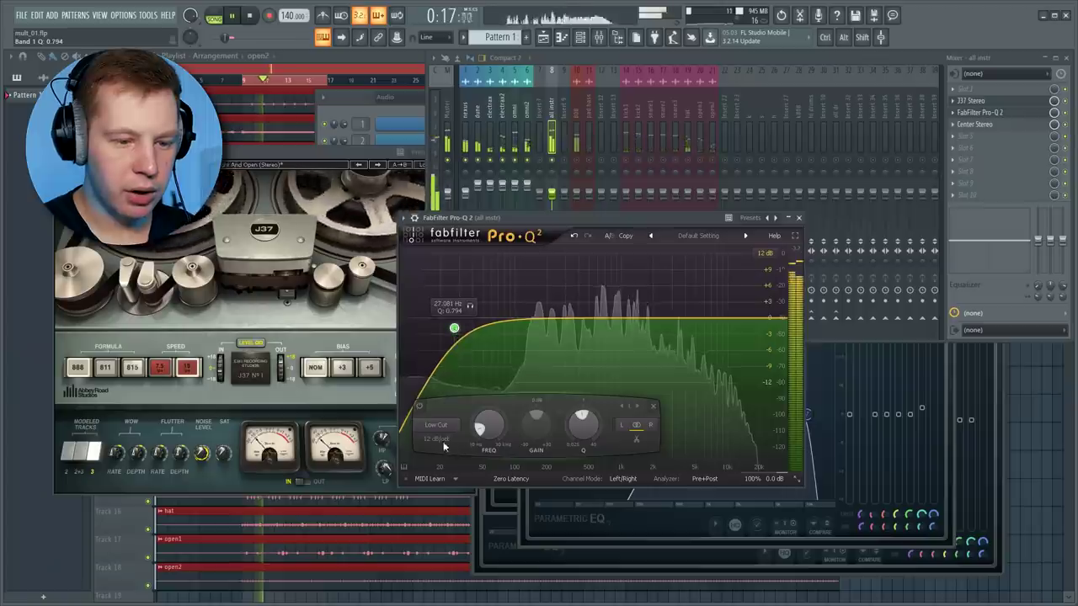
pyautogui.moveTo(454, 327); pyautogui.dragTo(546, 324)
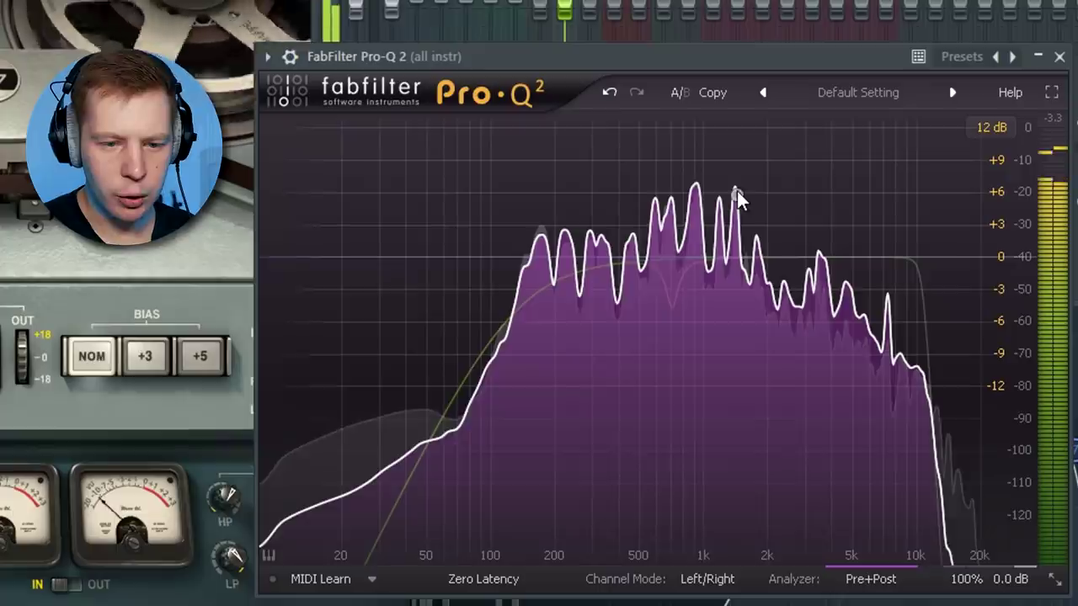
pyautogui.moveTo(696, 213); pyautogui.dragTo(702, 408)
pyautogui.moveTo(744, 444); pyautogui.dragTo(745, 467)
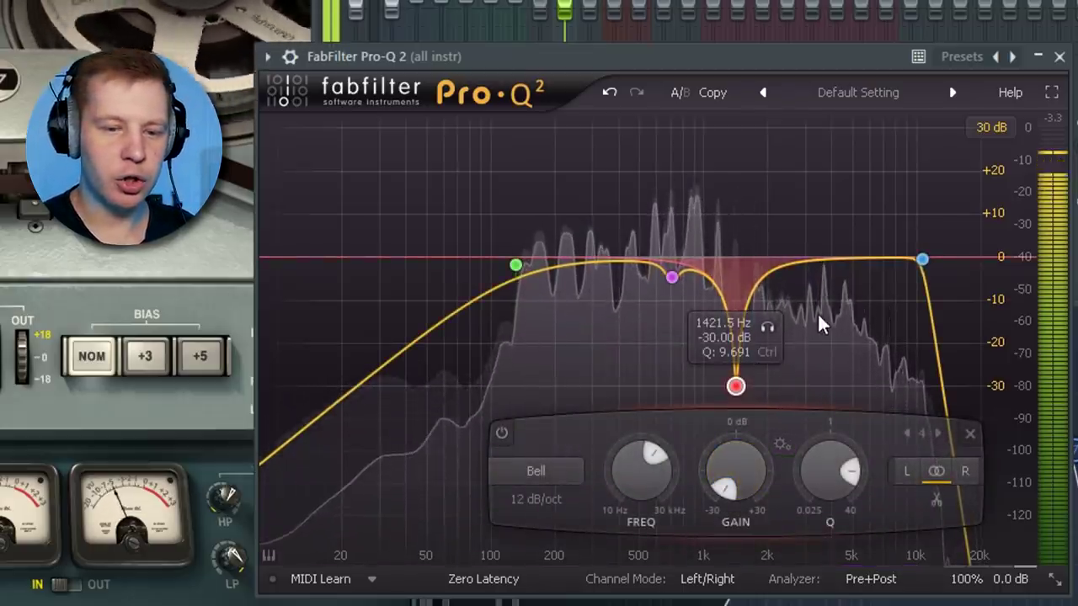
pyautogui.moveTo(739, 386); pyautogui.dragTo(736, 283)
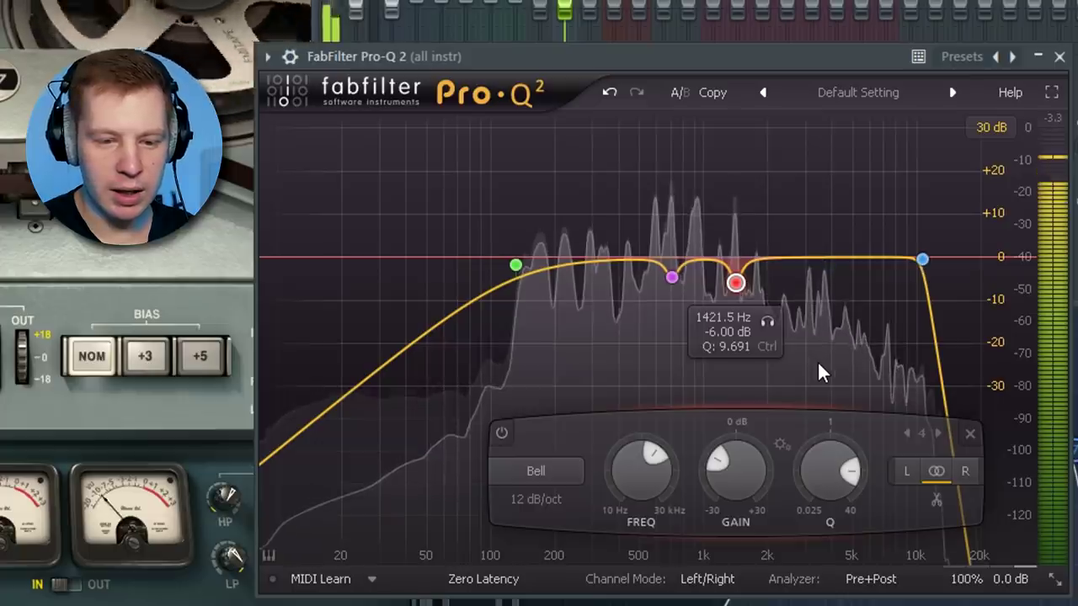
# Audition the 1421.5 Hz bell band on its own and check the settings of the 711 Hz cut
pyautogui.click(767, 322)
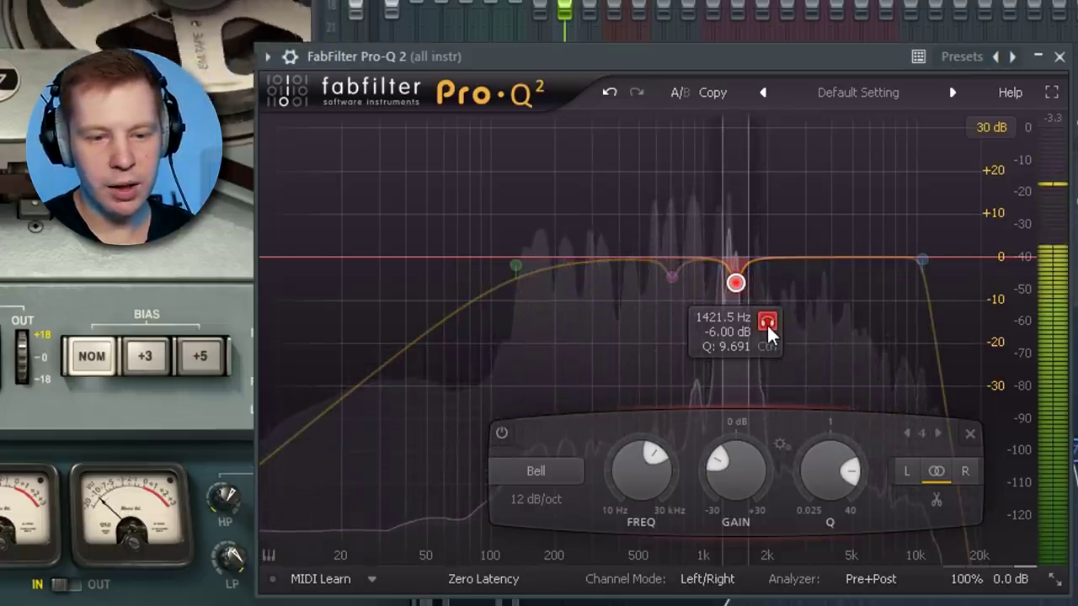
pyautogui.click(766, 323)
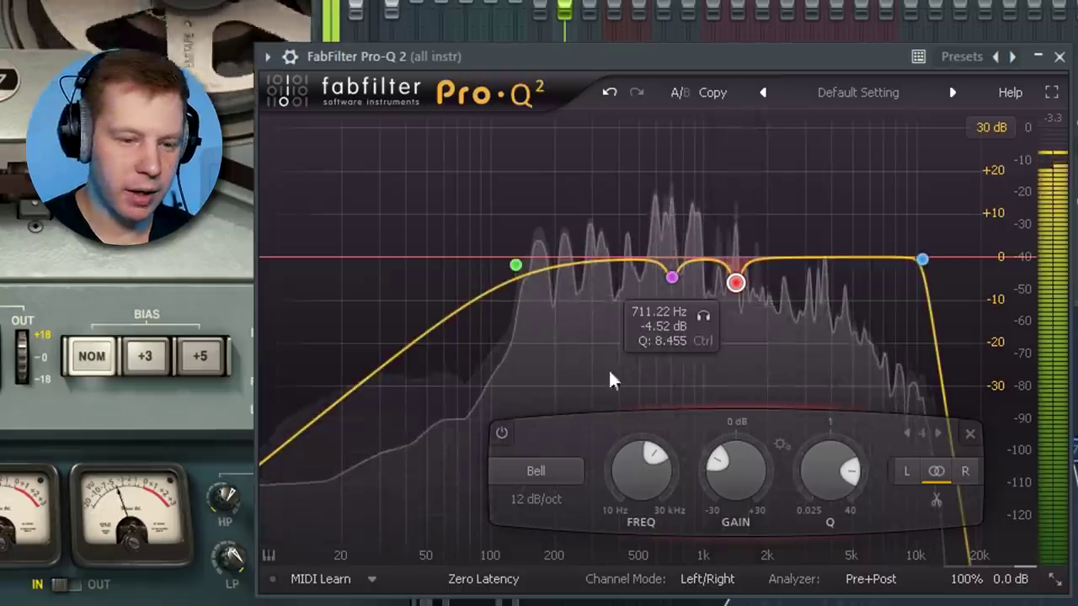
pyautogui.moveTo(562, 370)
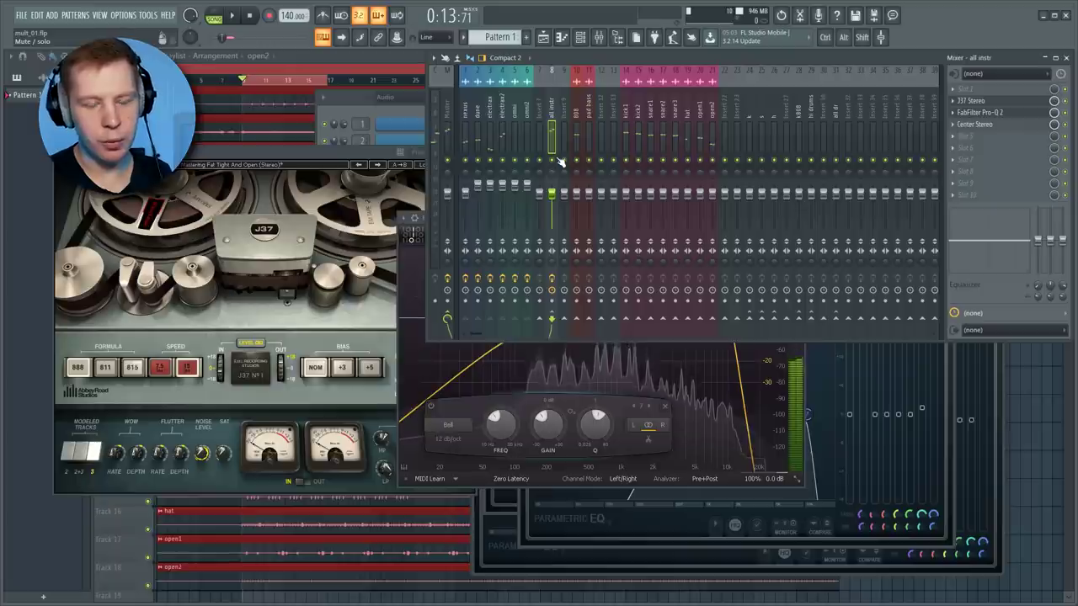
# Play the full mix and check the all instr bus's Pro-Q 2
pyautogui.press('space')
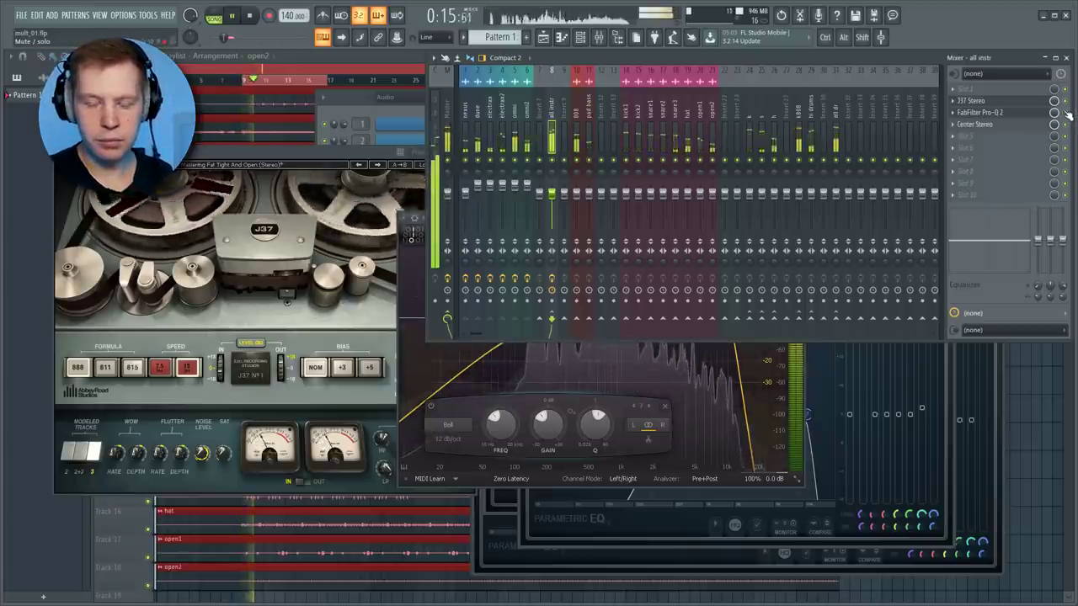
pyautogui.click(1016, 112)
pyautogui.click(1015, 112)
pyautogui.press('space')
# Open Center Stereo on the all instr bus and fine-tune the Sides level to slightly above 0 during playback
pyautogui.click(1010, 124)
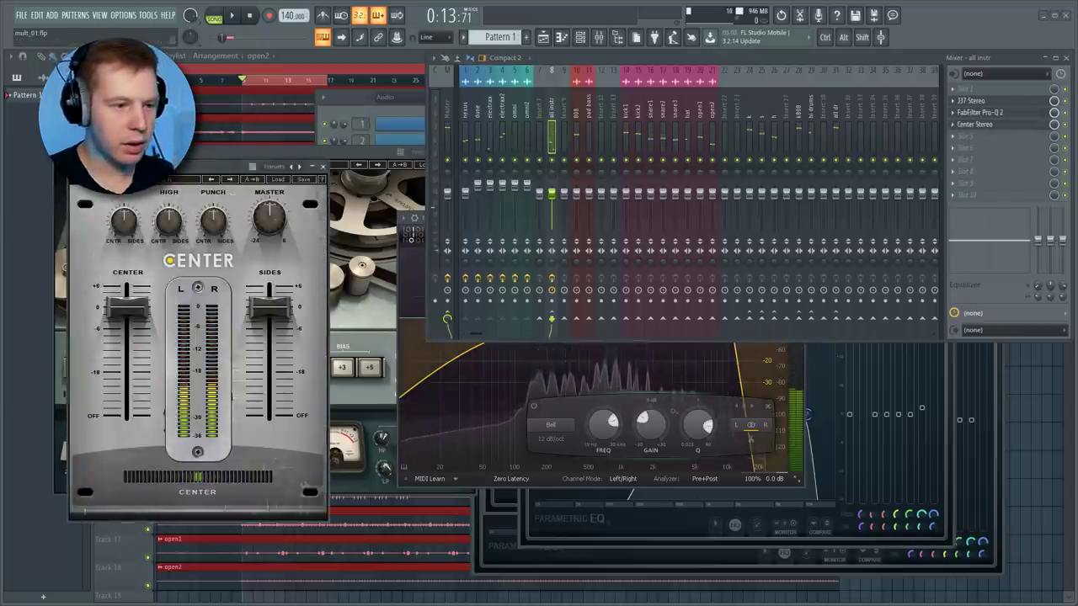
pyautogui.moveTo(204, 165); pyautogui.dragTo(576, 109)
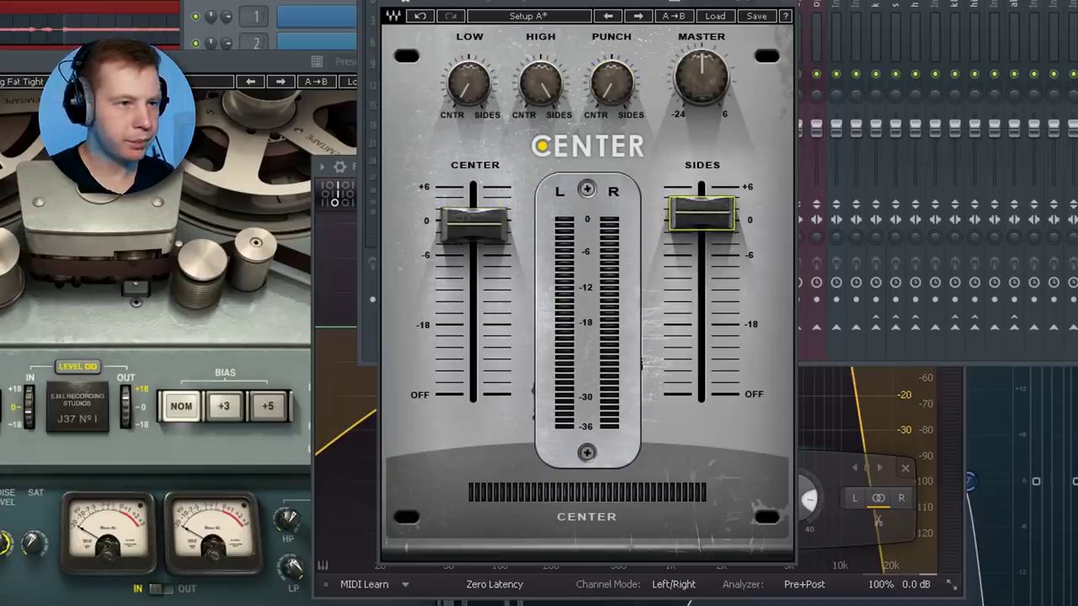
pyautogui.press('space')
pyautogui.moveTo(701, 213)
pyautogui.mouseDown()
pyautogui.moveTo(701, 186)
pyautogui.moveTo(701, 212)
pyautogui.mouseUp()
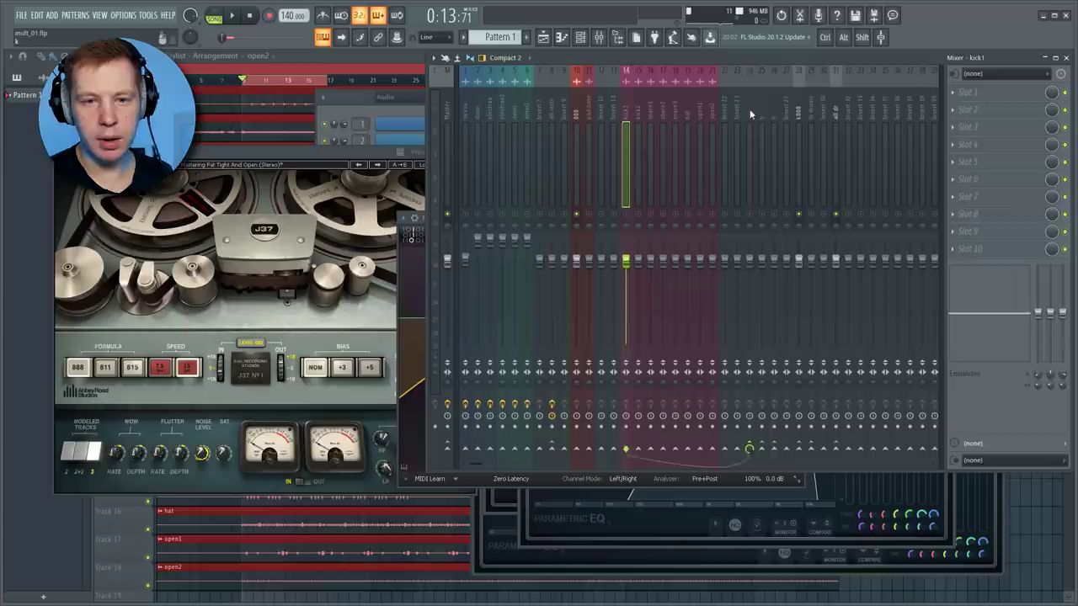
# Solo the k bus together with its linked kick tracks and play it
pyautogui.keyDown('alt'); pyautogui.rightClick(750, 214); pyautogui.keyUp('alt')
pyautogui.press('space')
pyautogui.press('space')
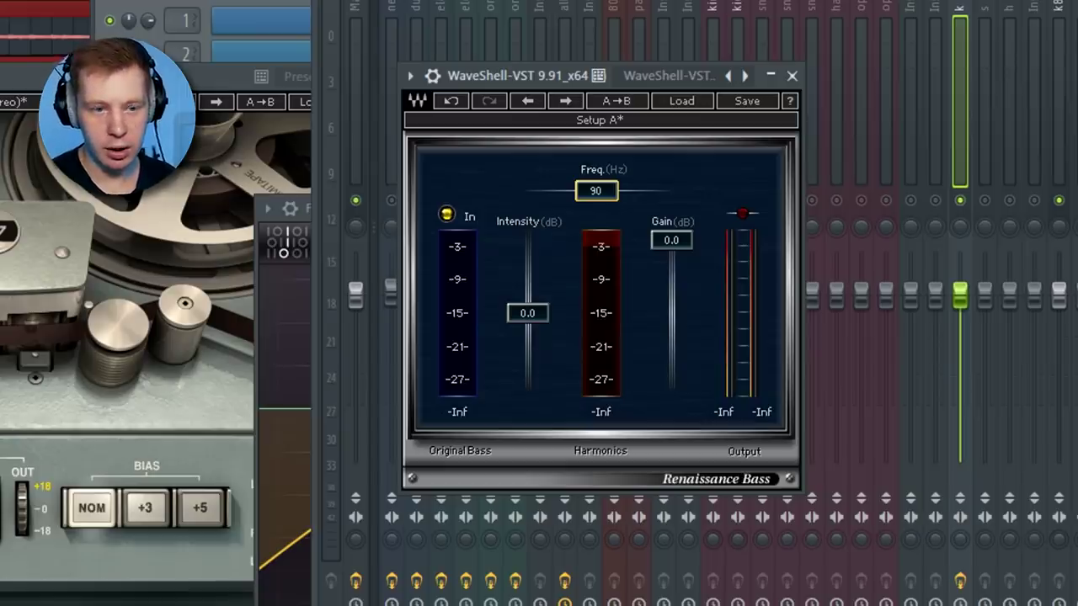
# Lower the gain slightly in Renaissance Bass on the k bus, with the frequency at 90 Hz
pyautogui.press('space')
pyautogui.moveTo(672, 241)
pyautogui.mouseDown()
pyautogui.moveTo(672, 269)
pyautogui.moveTo(671, 250)
pyautogui.moveTo(672, 260)
pyautogui.mouseUp()
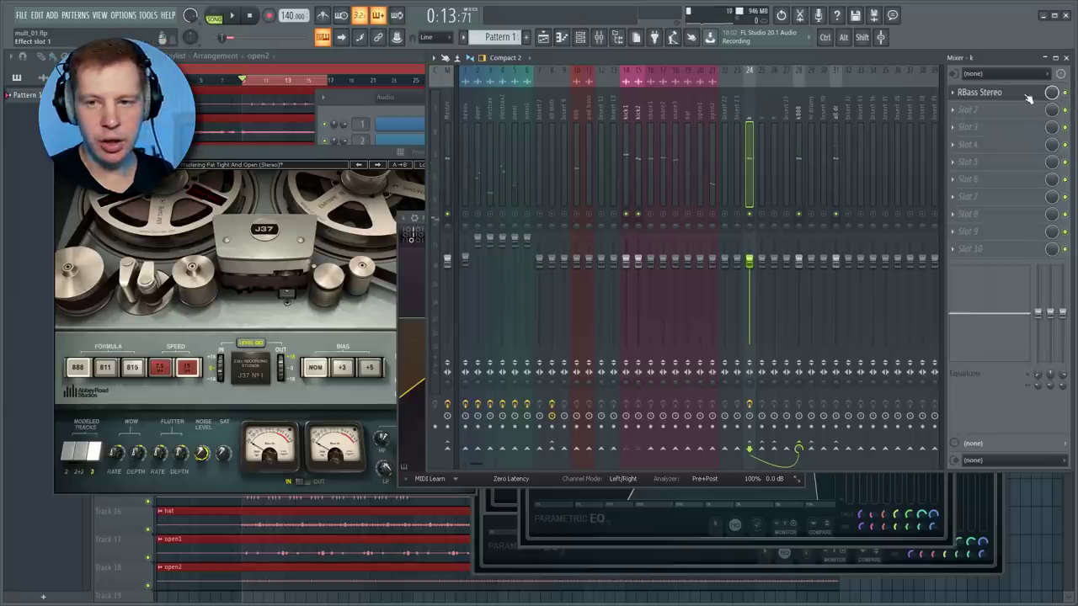
pyautogui.click(1026, 94)
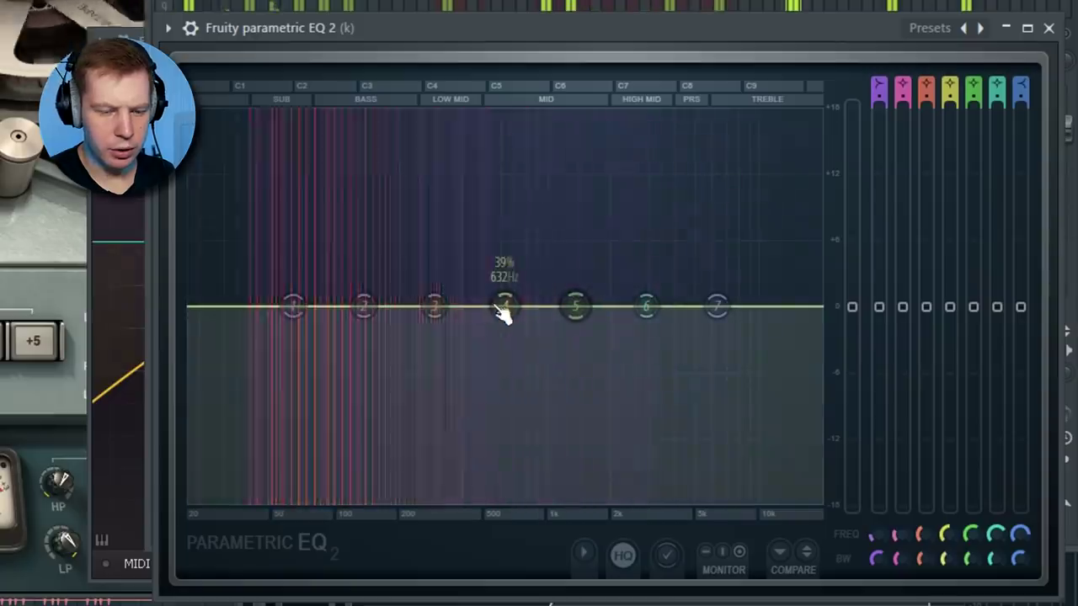
# Shape Fruity parametric EQ 2 on the k bus with slight cuts around 400 to 600 Hz and a small boost near 1 kHz
pyautogui.moveTo(434, 306); pyautogui.dragTo(496, 429)
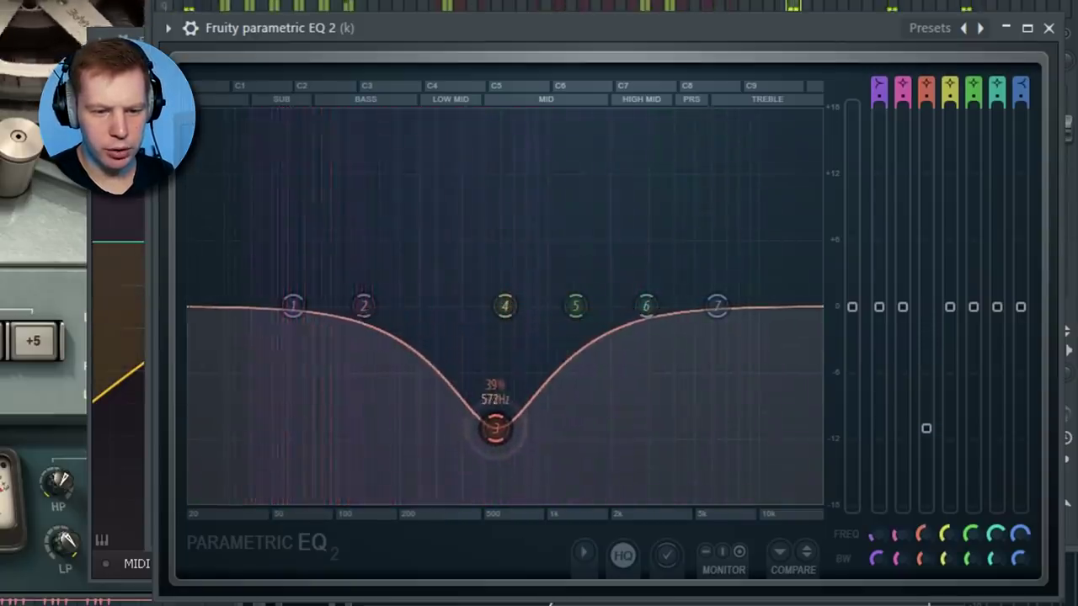
pyautogui.moveTo(581, 315); pyautogui.dragTo(560, 184)
pyautogui.moveTo(516, 454); pyautogui.dragTo(516, 381)
pyautogui.moveTo(553, 173); pyautogui.dragTo(553, 192)
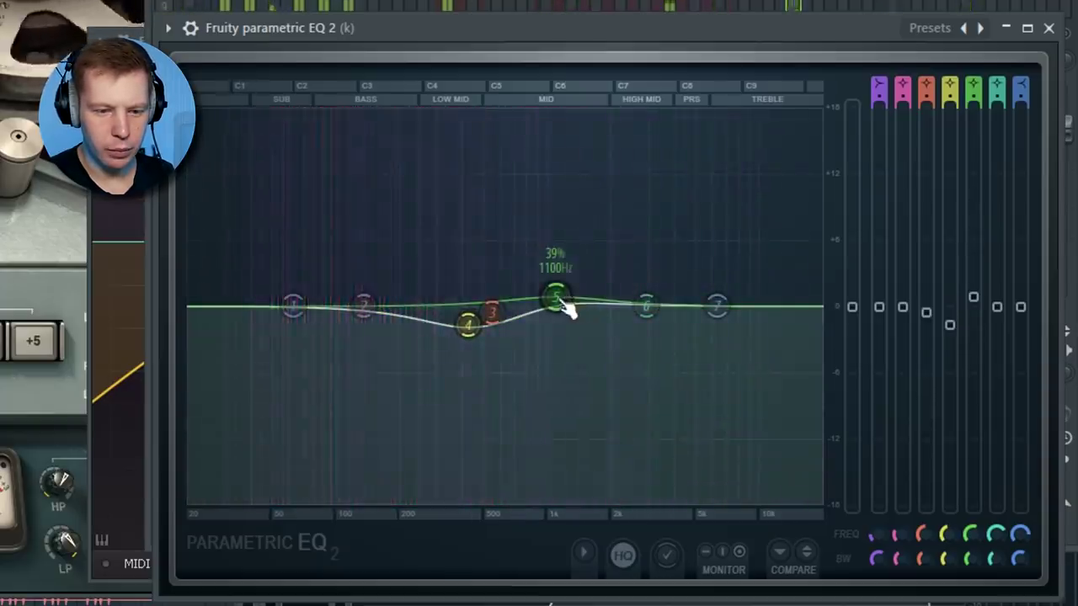
pyautogui.moveTo(567, 306); pyautogui.dragTo(548, 294)
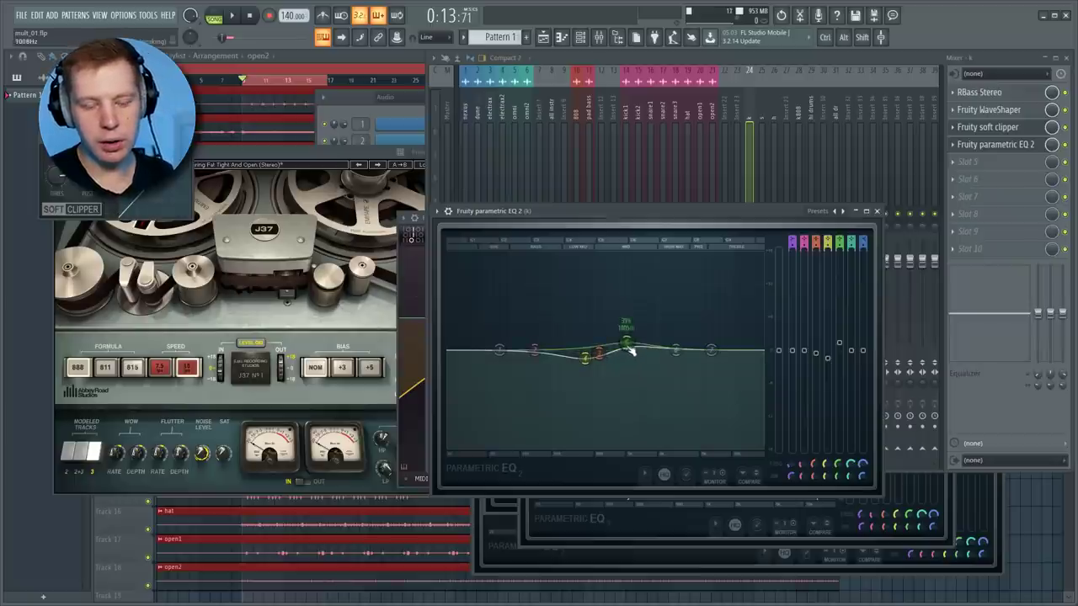
pyautogui.moveTo(630, 349); pyautogui.dragTo(631, 348)
# Play the full mix and watch the k bus level against the other mixer tracks
pyautogui.press('space')
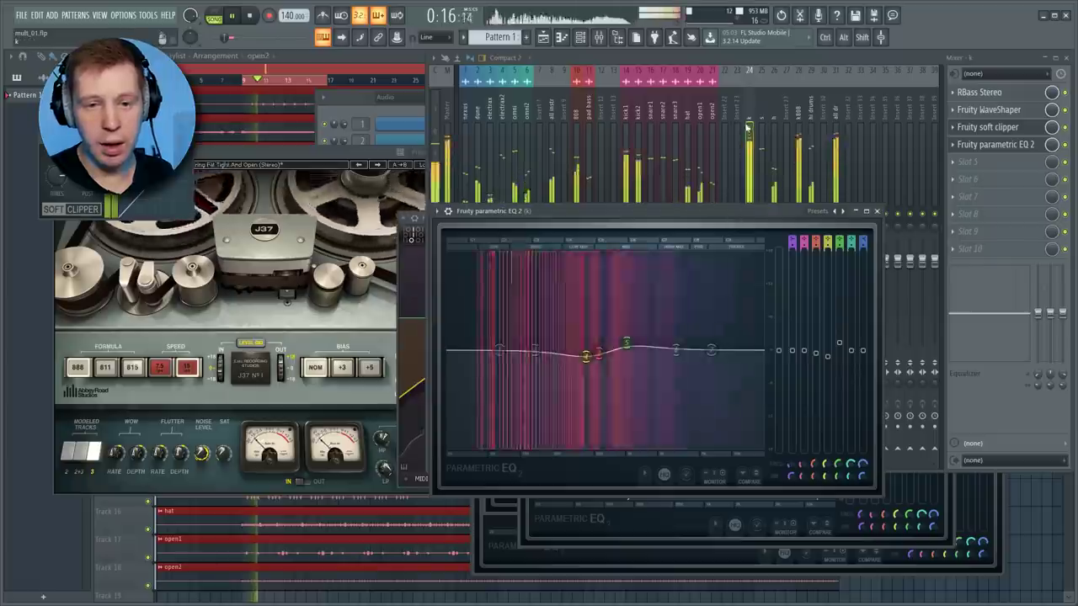
pyautogui.click(747, 92)
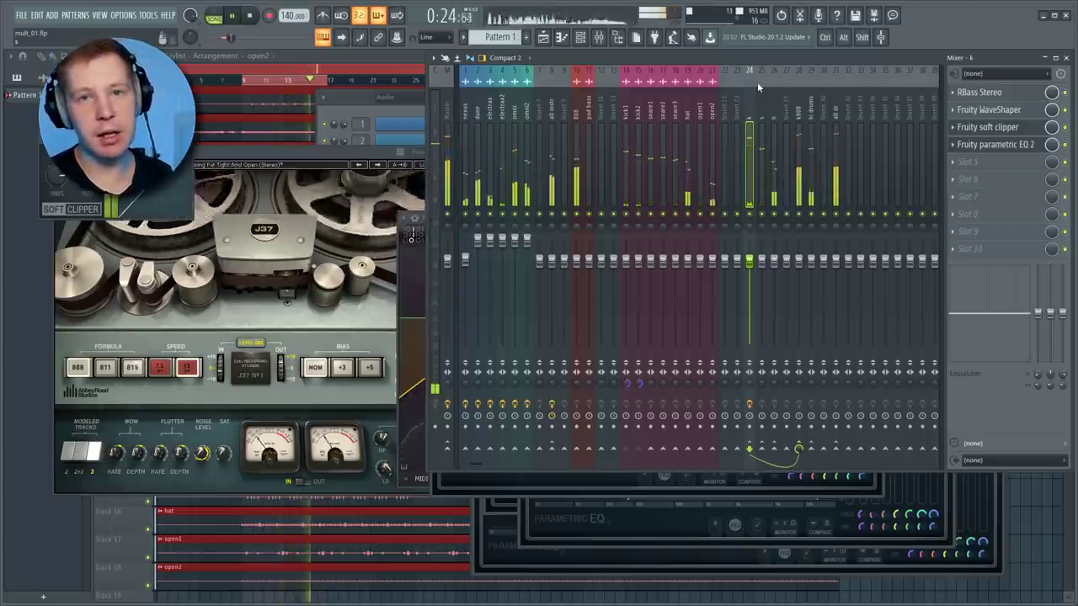
# Stop playback and adjust the Peak Vol and Decay in Fruity peak controller on the k bus
pyautogui.press('space')
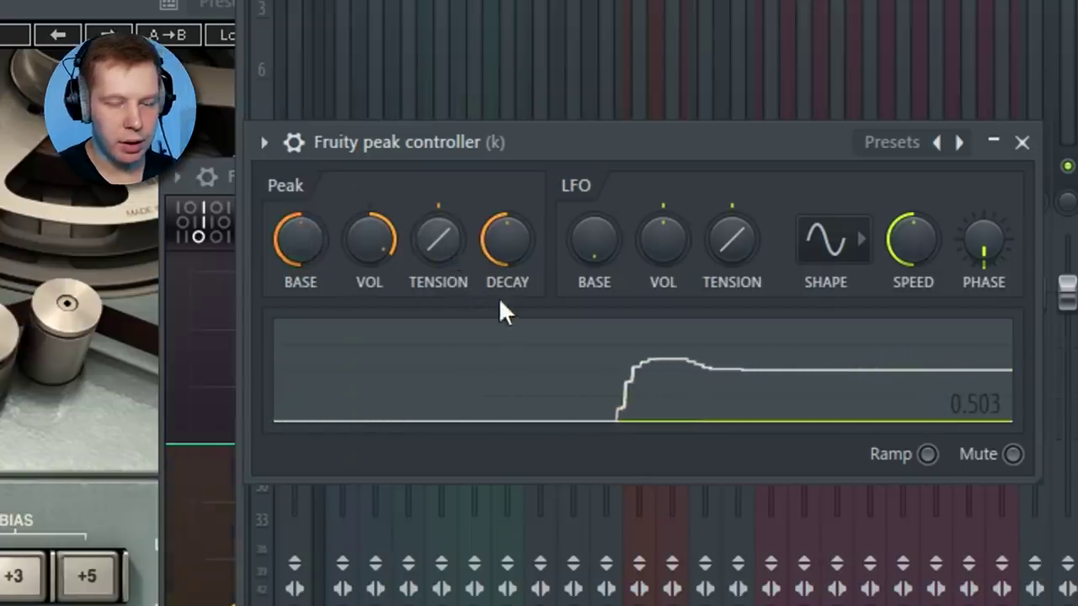
pyautogui.moveTo(370, 238); pyautogui.dragTo(417, 290)
pyautogui.moveTo(498, 245); pyautogui.dragTo(508, 266)
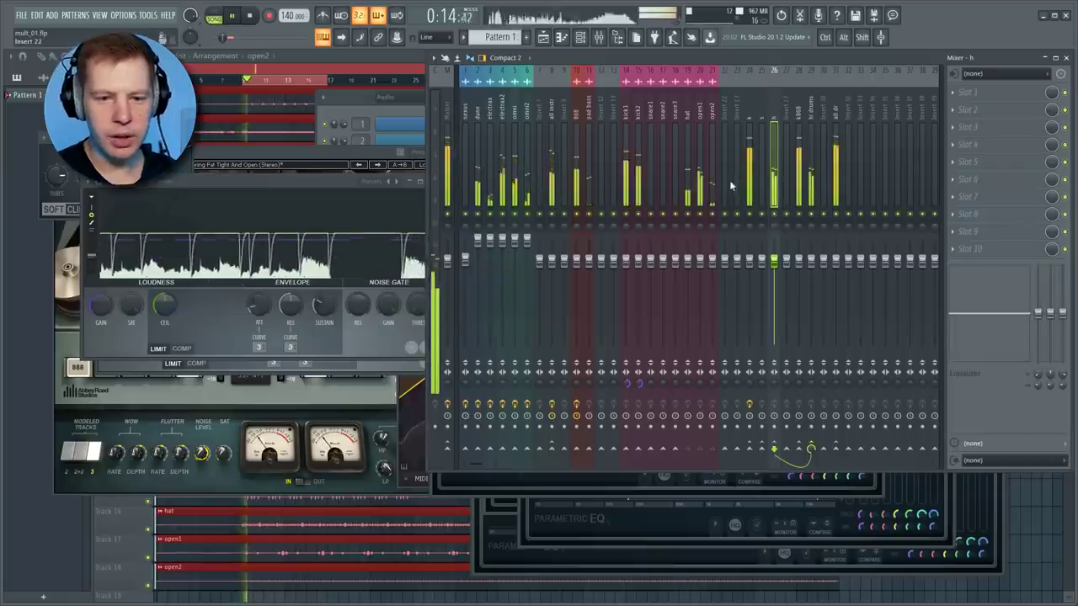
# Lower the hat fader slightly and the open2 fader further during playback, muting open2 to compare
pyautogui.click(716, 130)
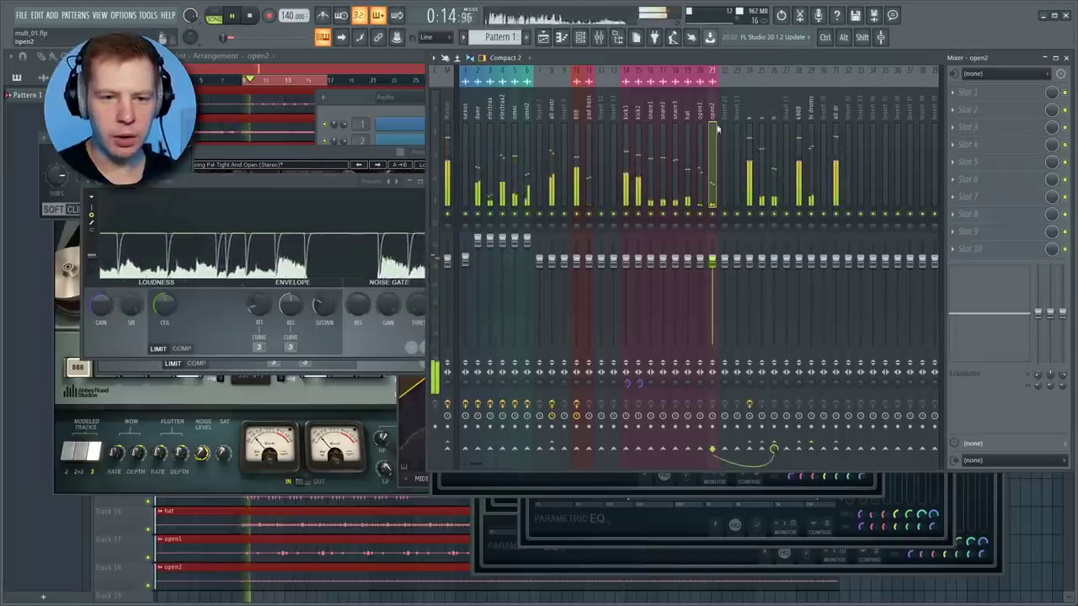
pyautogui.click(700, 262)
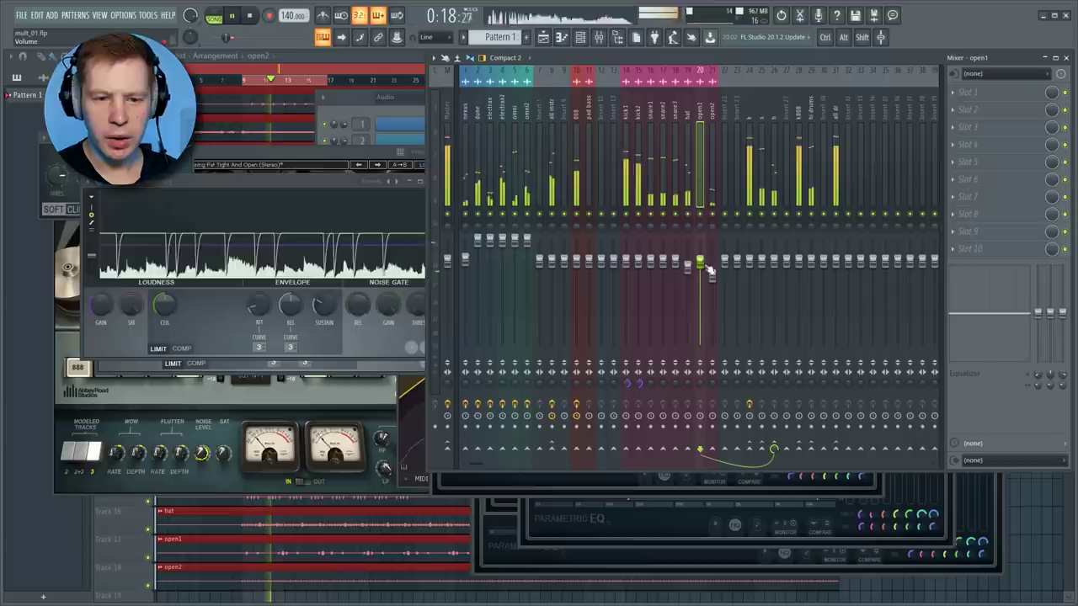
pyautogui.click(711, 120)
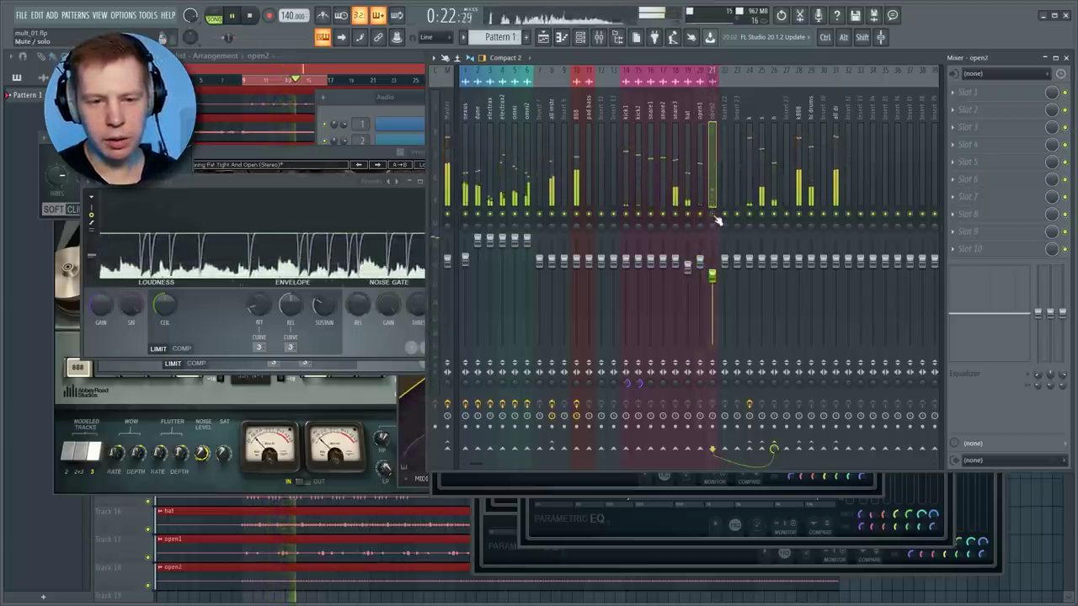
# Add Fruity Stereo Shaper to the h bus and try its presets to adjust the stereo width
pyautogui.click(774, 104)
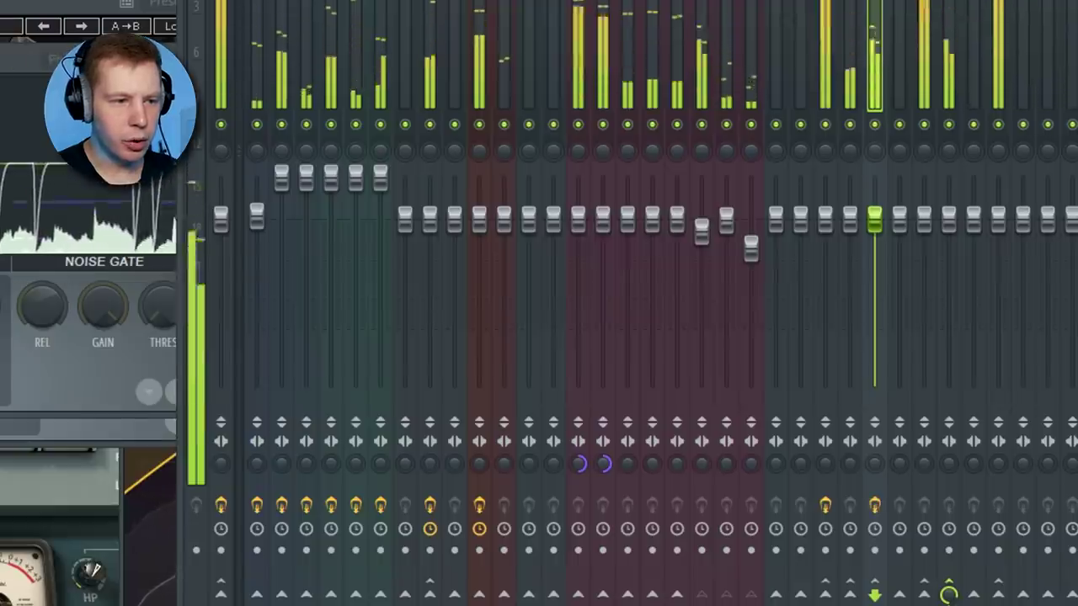
pyautogui.click(987, 93)
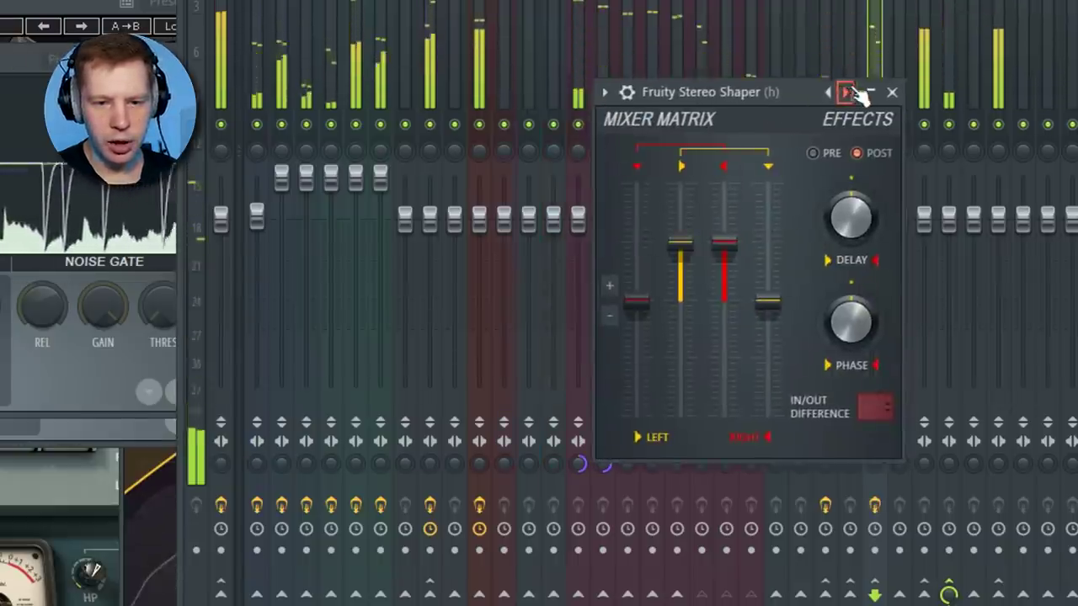
pyautogui.hotkey('ctrl', 'z')
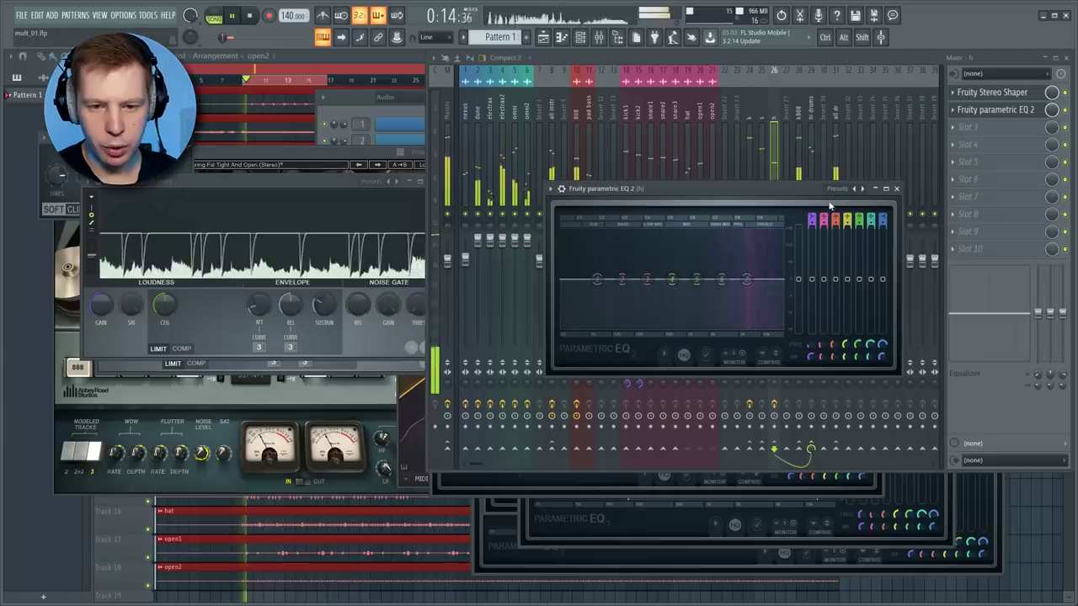
# Load the HP_LP preset in Fruity parametric EQ 2 on the h bus and raise the high-pass frequency to about 4.8 kHz
pyautogui.click(861, 188)
pyautogui.moveTo(810, 344); pyautogui.dragTo(811, 293)
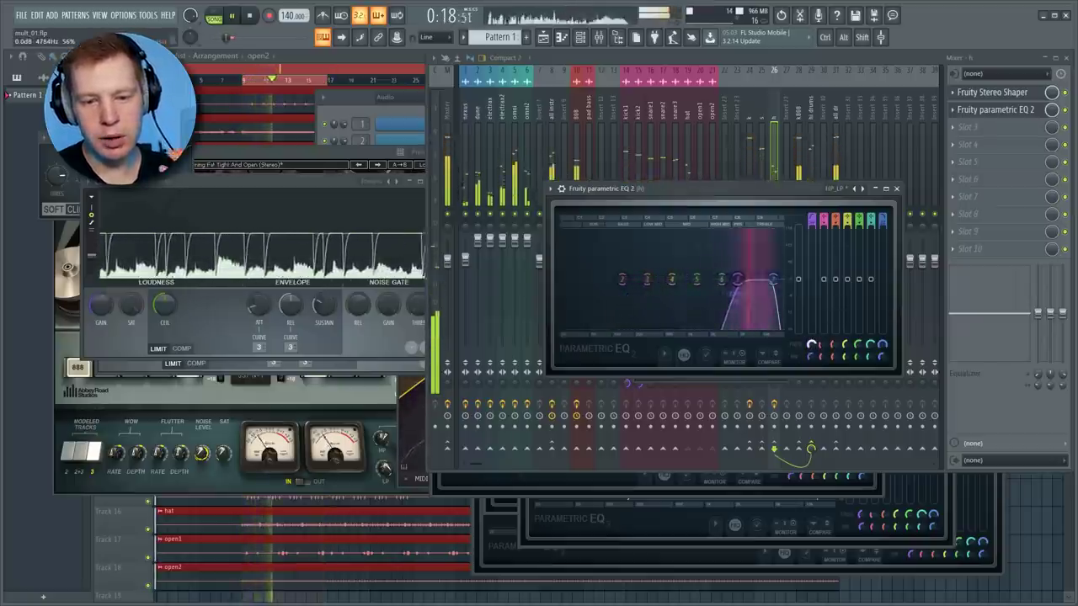
pyautogui.moveTo(811, 293); pyautogui.dragTo(811, 292)
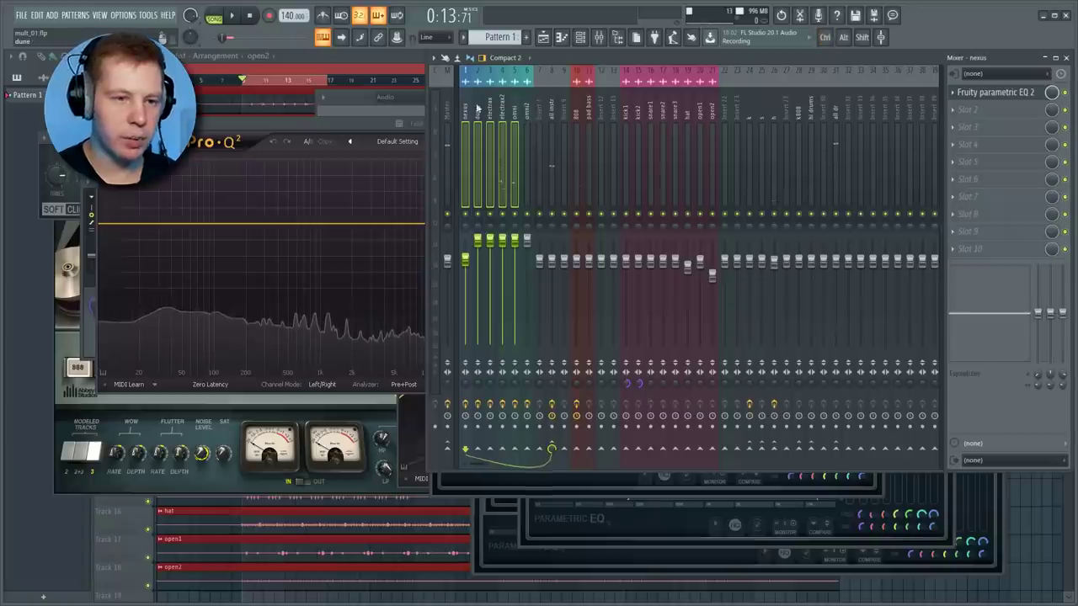
# Lower the nexus through omni2 faders together, play the mix, and fine-tune the instrument levels against the all instr bus
pyautogui.keyDown('ctrl'); pyautogui.click(527, 116); pyautogui.keyUp('ctrl')
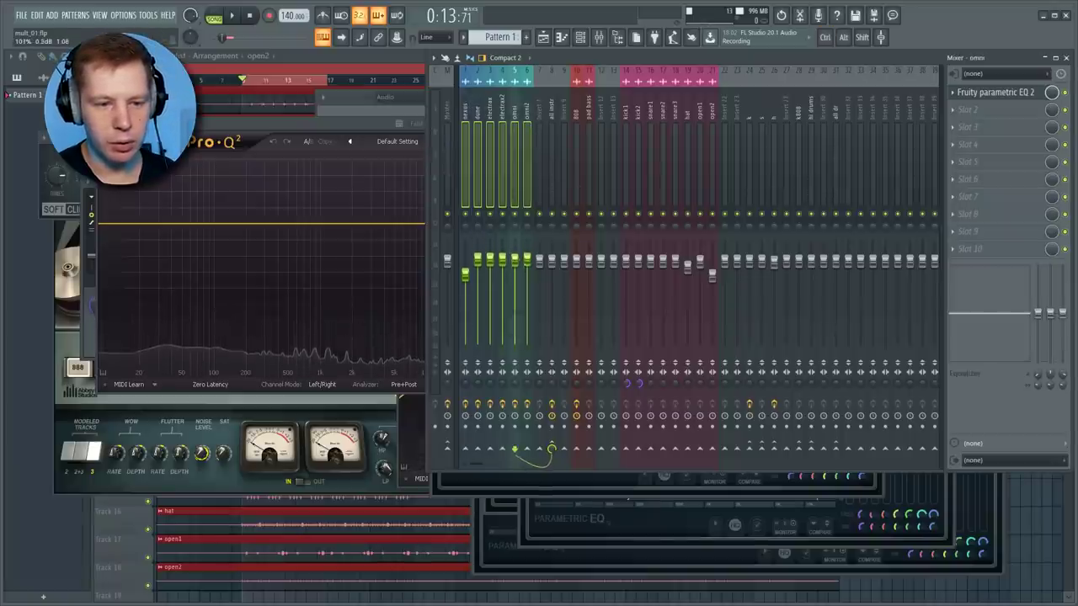
pyautogui.press('space')
pyautogui.click(551, 116)
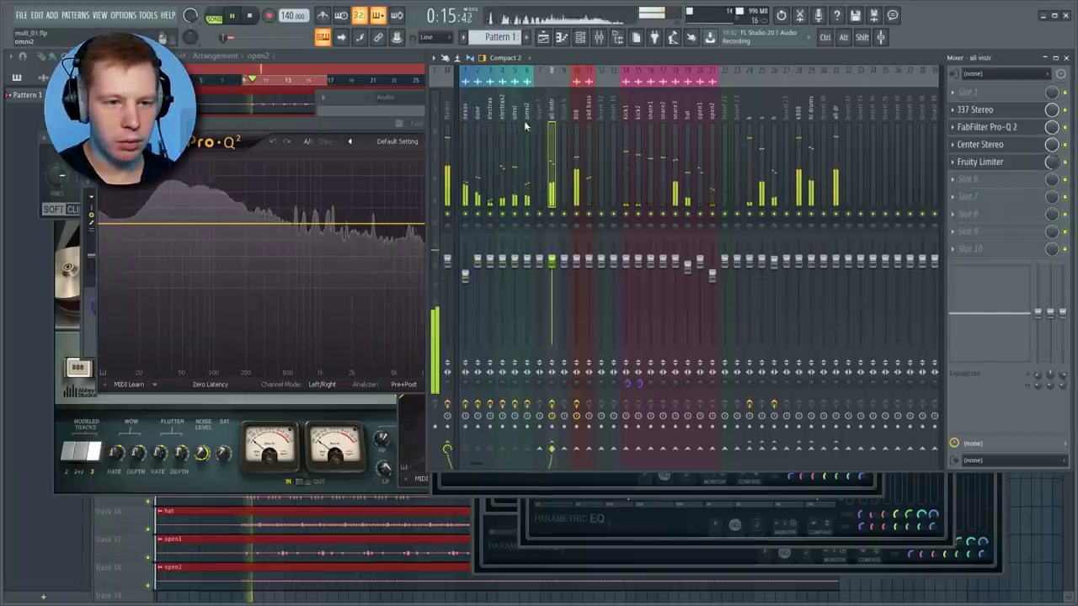
pyautogui.moveTo(475, 118); pyautogui.dragTo(529, 119)
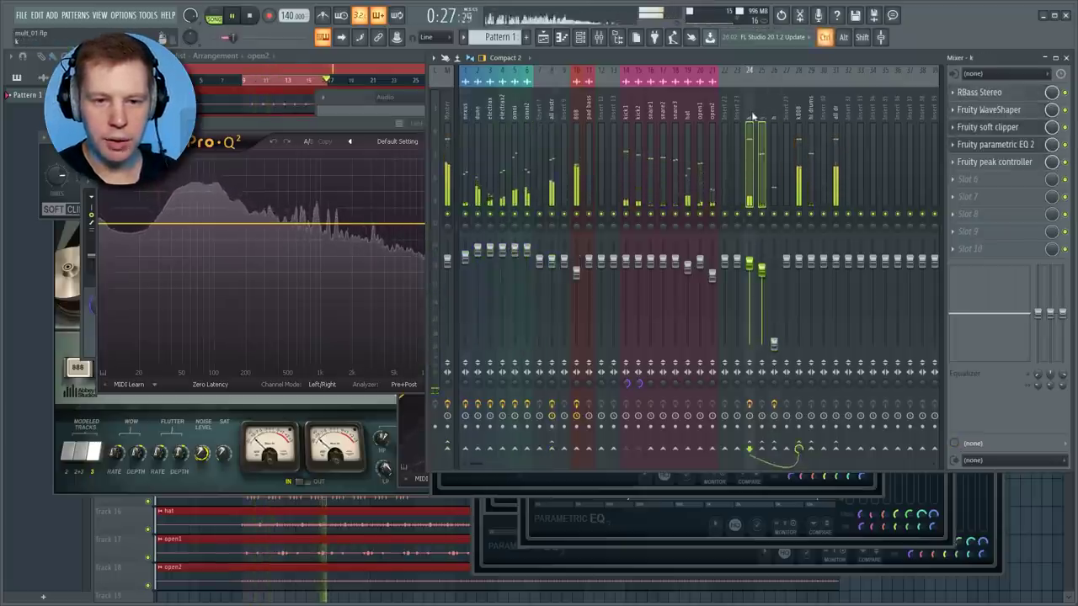
# Rebalance the drum buses during playback, keeping the s fader slightly below k and the h fader lower still
pyautogui.click(749, 108)
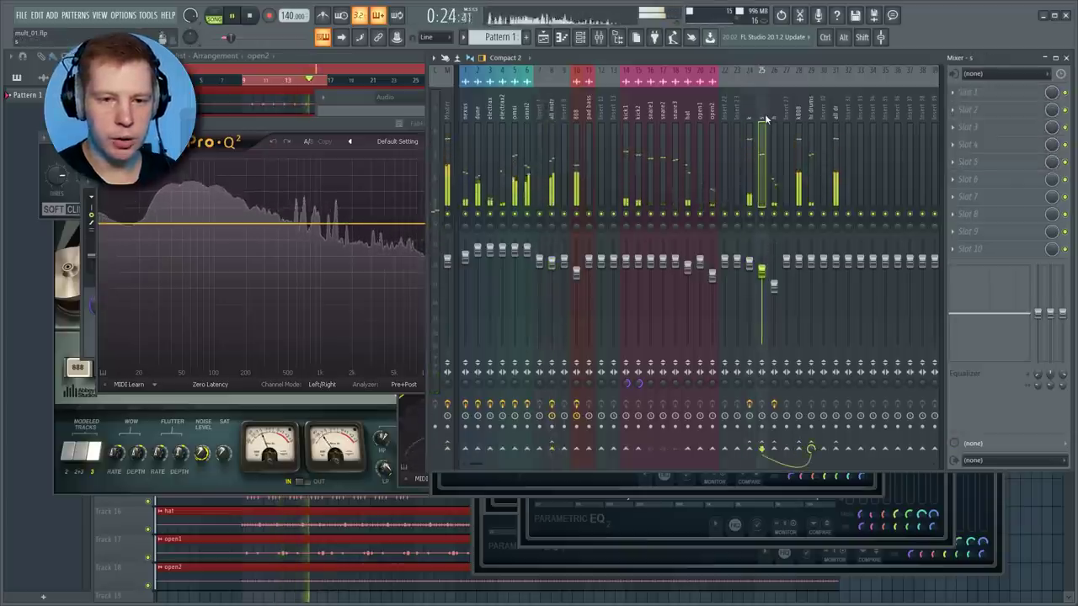
pyautogui.click(813, 131)
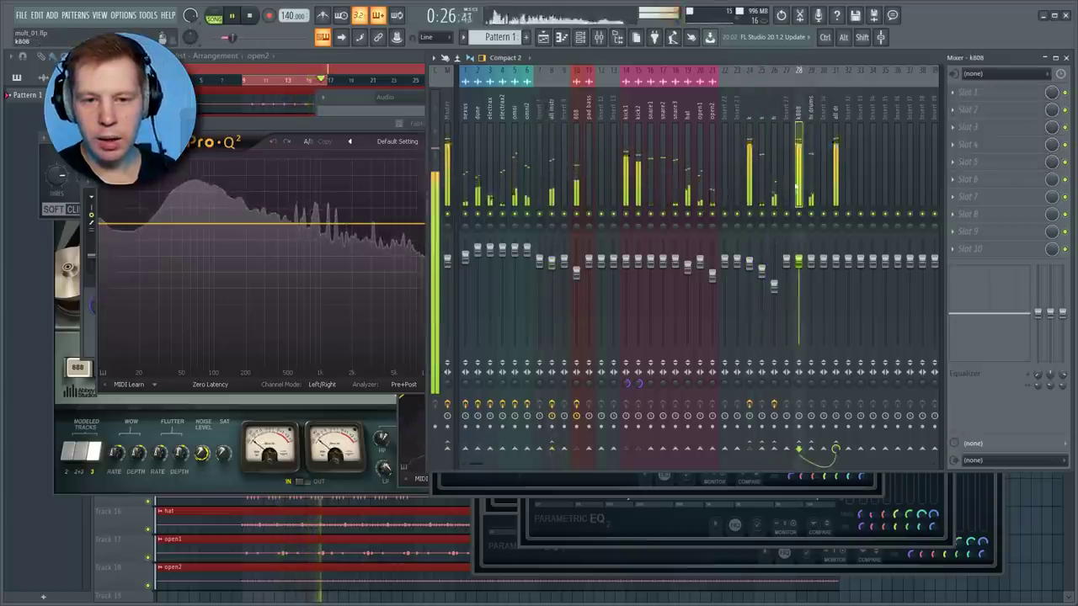
# Solo the k808 bus with its linked tracks to listen, and load Renaissance Equalizer on it in the full mix
pyautogui.click(800, 112)
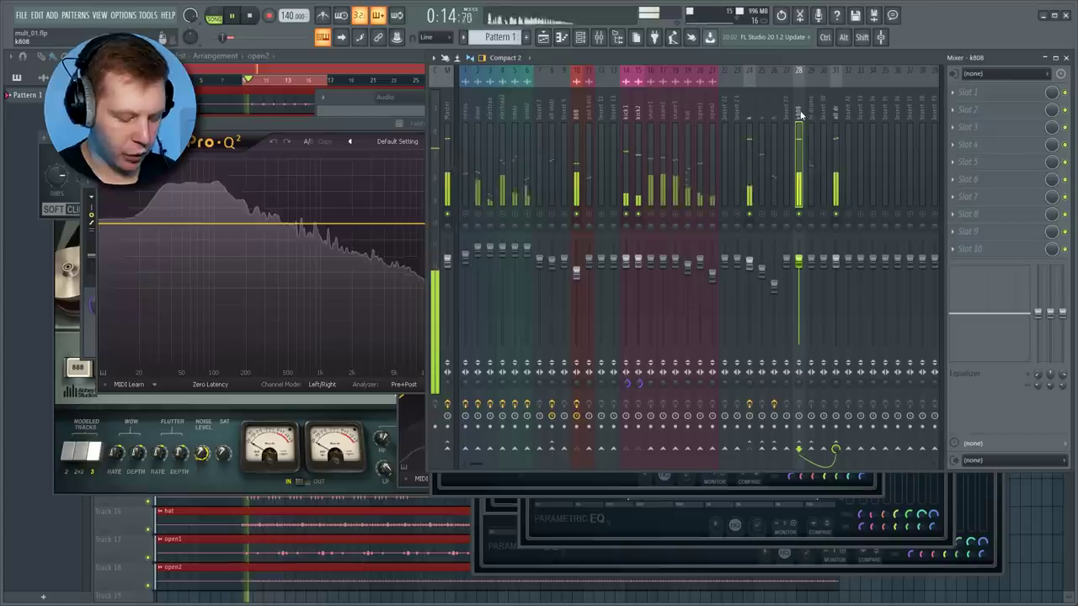
pyautogui.click(815, 54)
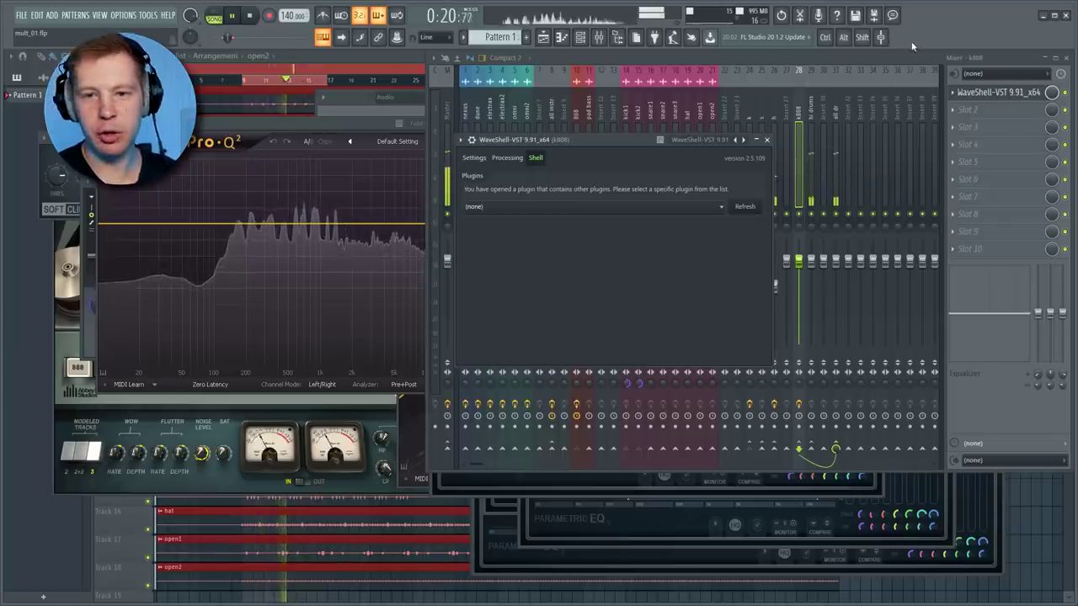
pyautogui.click(912, 43)
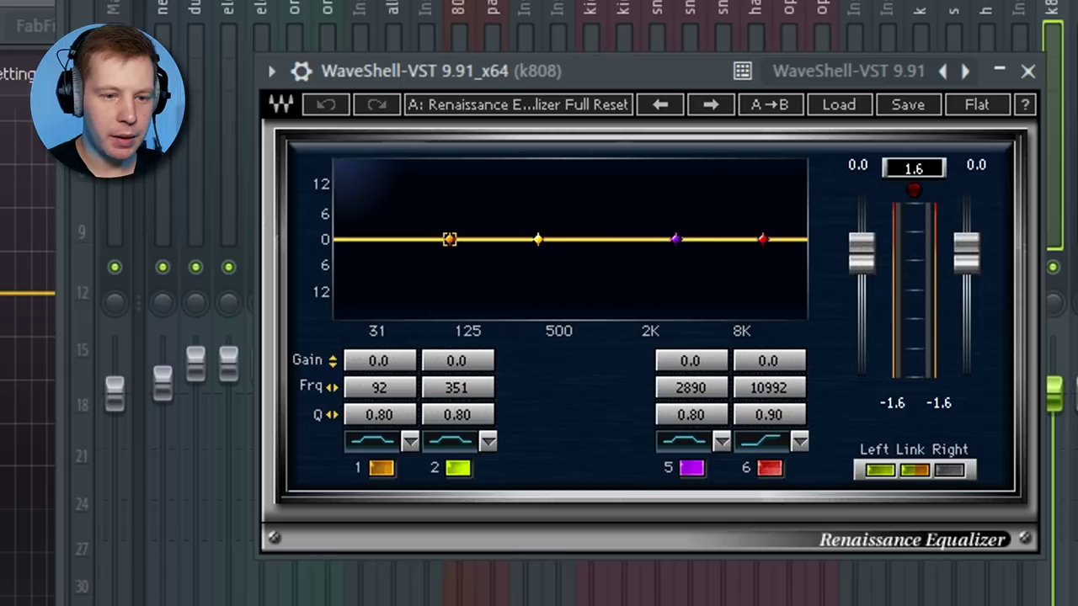
# Make band 1 of the k808 equalizer a high-pass at 49 Hz with Q 1.03, and boost band 2 by 1.1 dB at 90 Hz
pyautogui.click(409, 441)
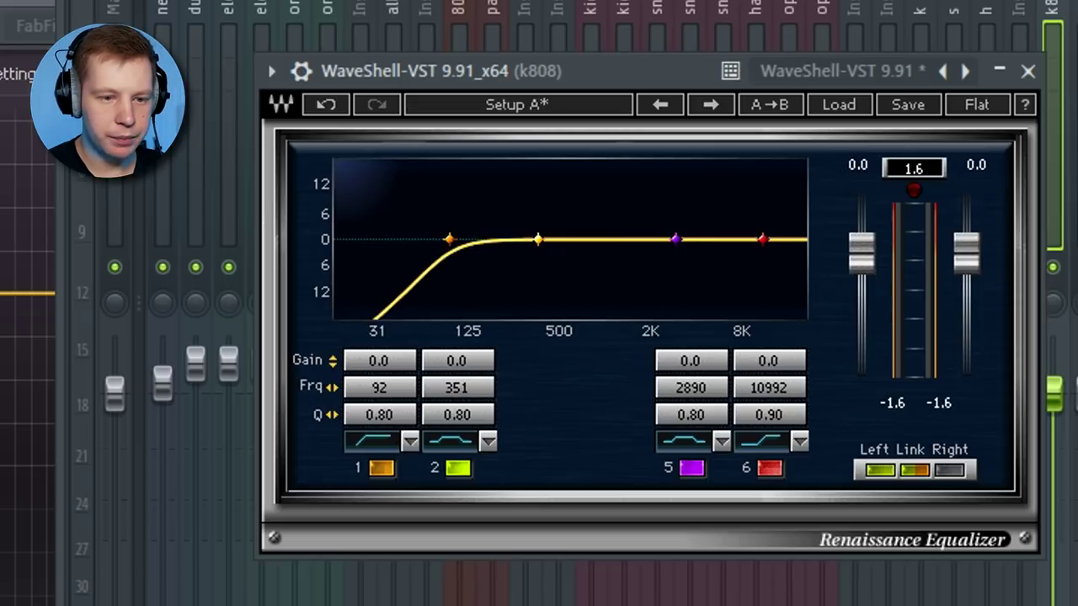
pyautogui.moveTo(379, 414)
pyautogui.mouseDown()
pyautogui.moveTo(404, 414)
pyautogui.moveTo(355, 388)
pyautogui.mouseUp()
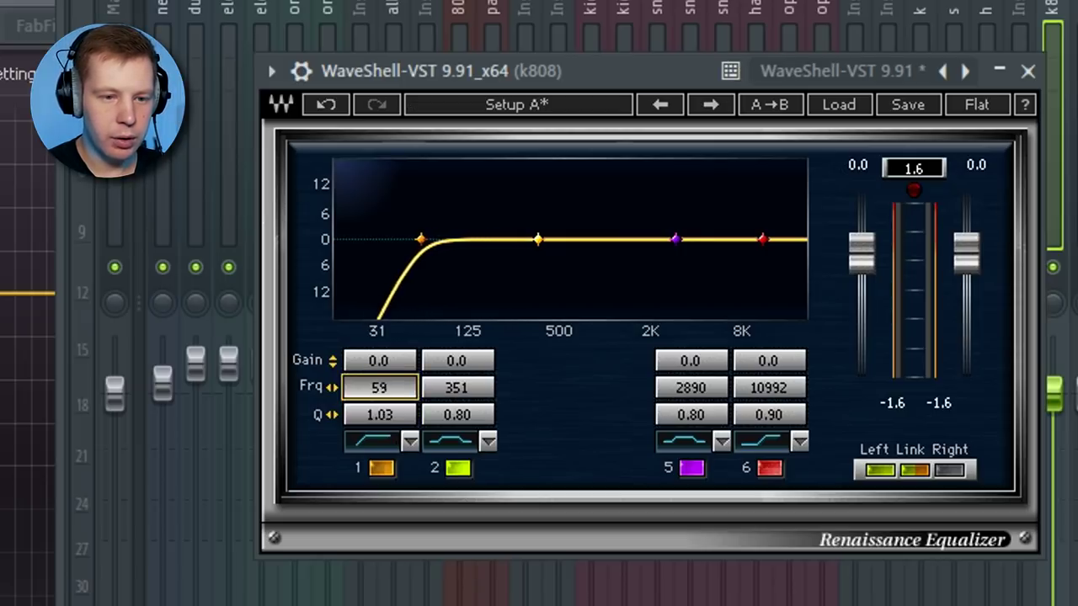
pyautogui.press('space')
pyautogui.moveTo(457, 387); pyautogui.dragTo(367, 387)
pyautogui.moveTo(457, 387); pyautogui.dragTo(458, 252)
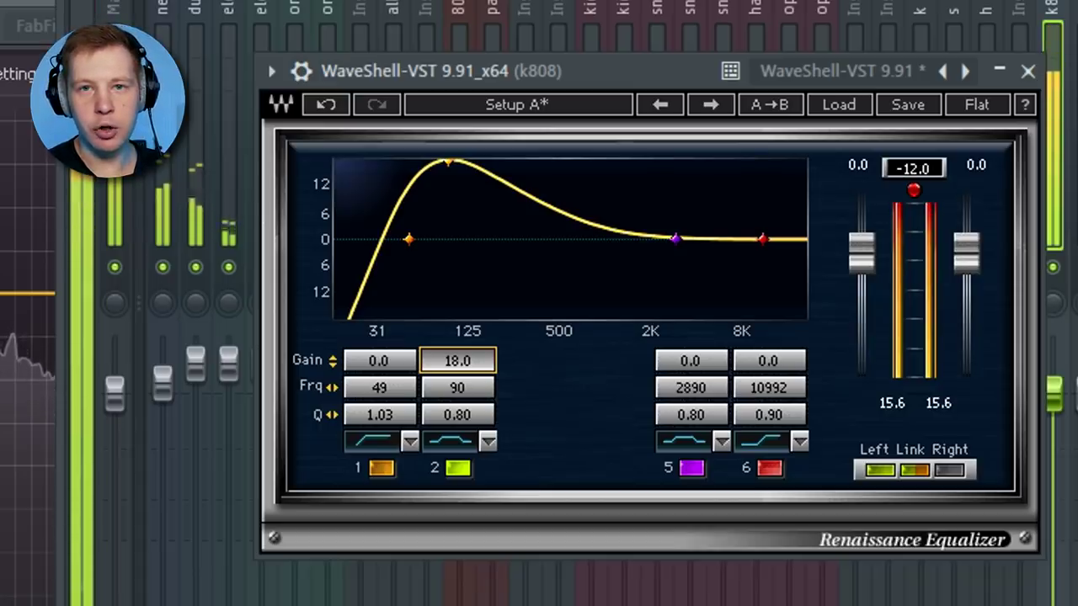
pyautogui.moveTo(457, 252); pyautogui.dragTo(457, 351)
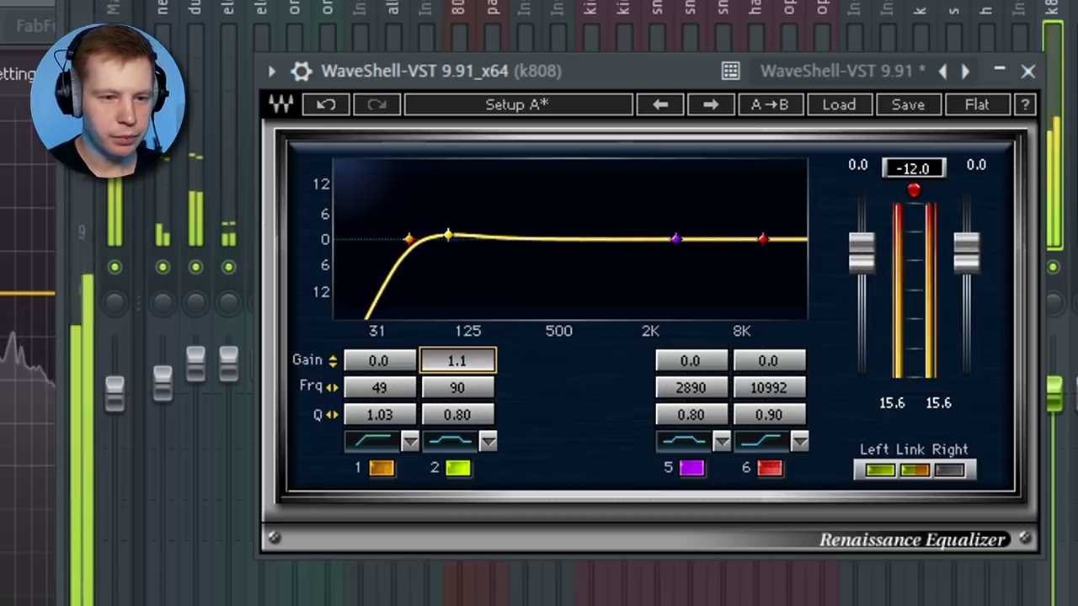
# Cut band 5 by about 2 dB and low-pass band 6 in the k808 equalizer, with the output lowered to -3.0 dB
pyautogui.moveTo(675, 239); pyautogui.dragTo(544, 246)
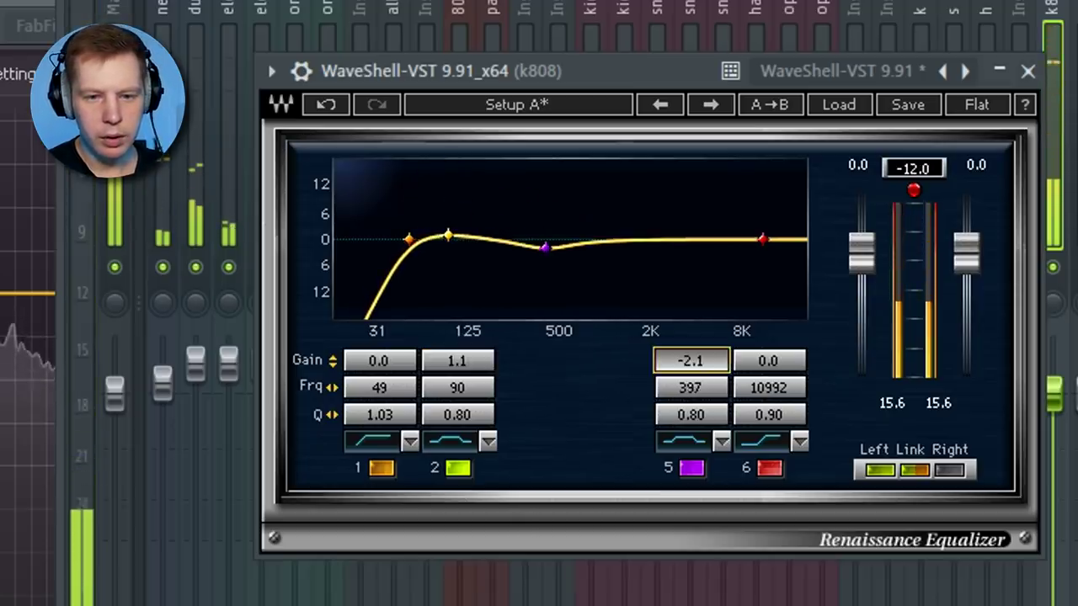
pyautogui.moveTo(861, 250); pyautogui.dragTo(861, 285)
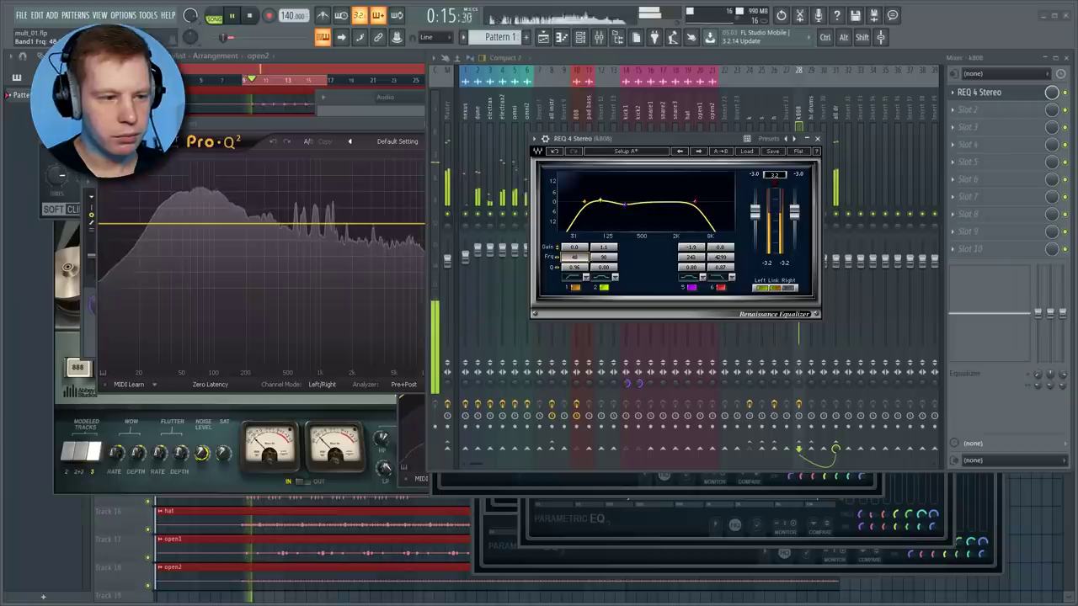
pyautogui.press('Escape')
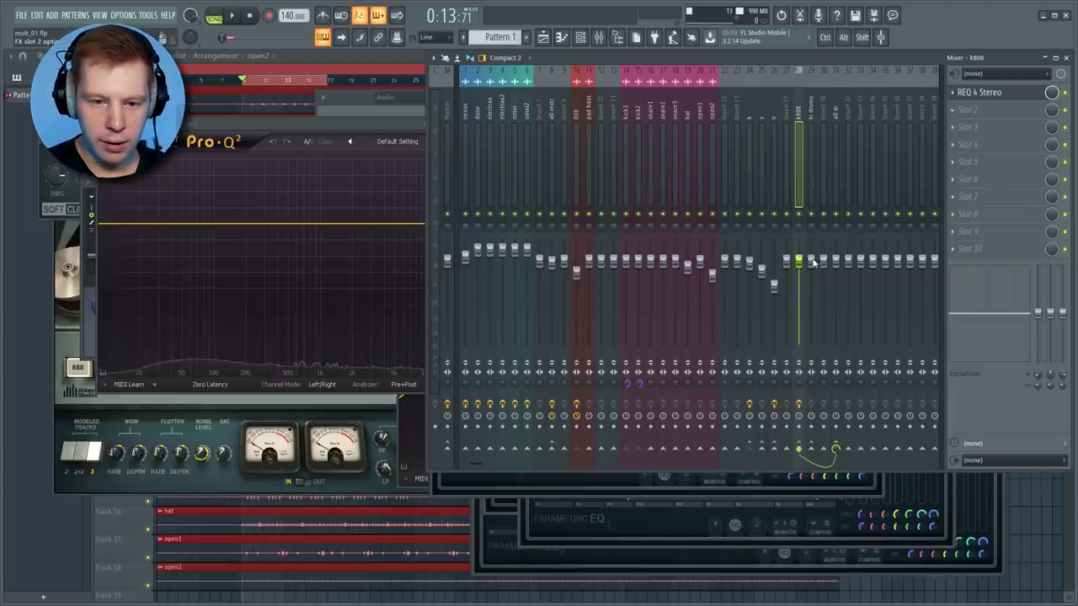
# Bend the Fruity WaveShaper curve on the k808 bus upward while the mix plays
pyautogui.press('space')
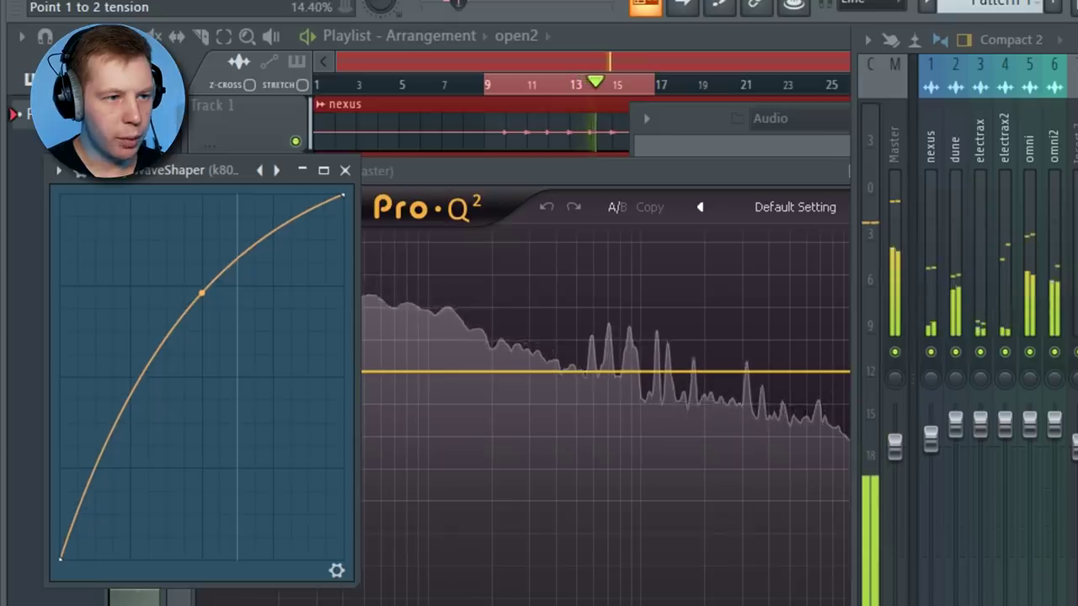
pyautogui.moveTo(202, 292); pyautogui.dragTo(202, 288)
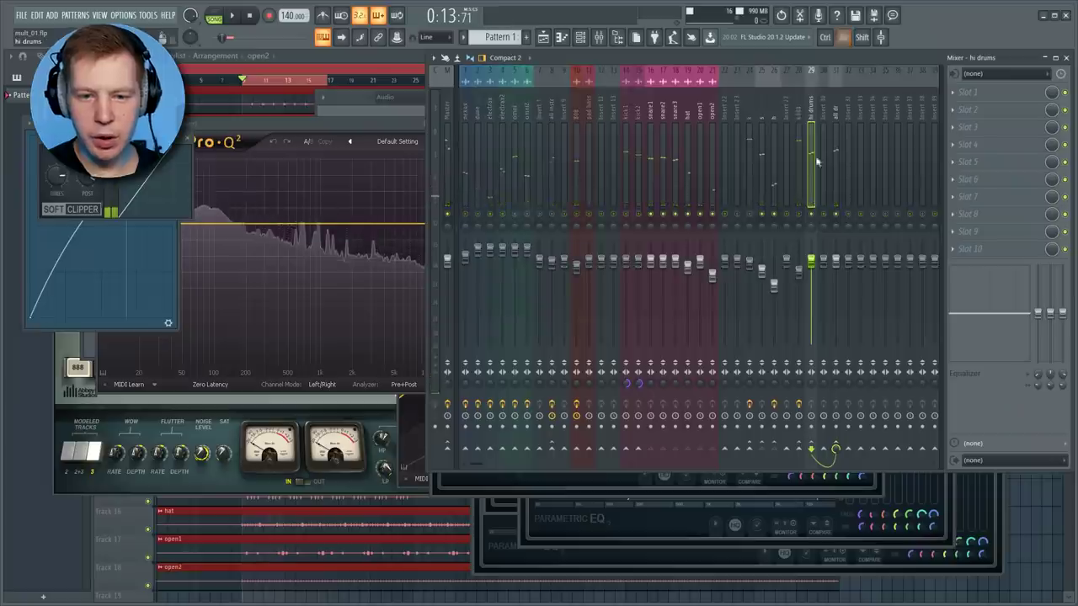
# Play the soloed hi drums bus with its linked drum tracks, stop playback, and save the project
pyautogui.press('space')
pyautogui.press('space')
pyautogui.hotkey('ctrl', 's')
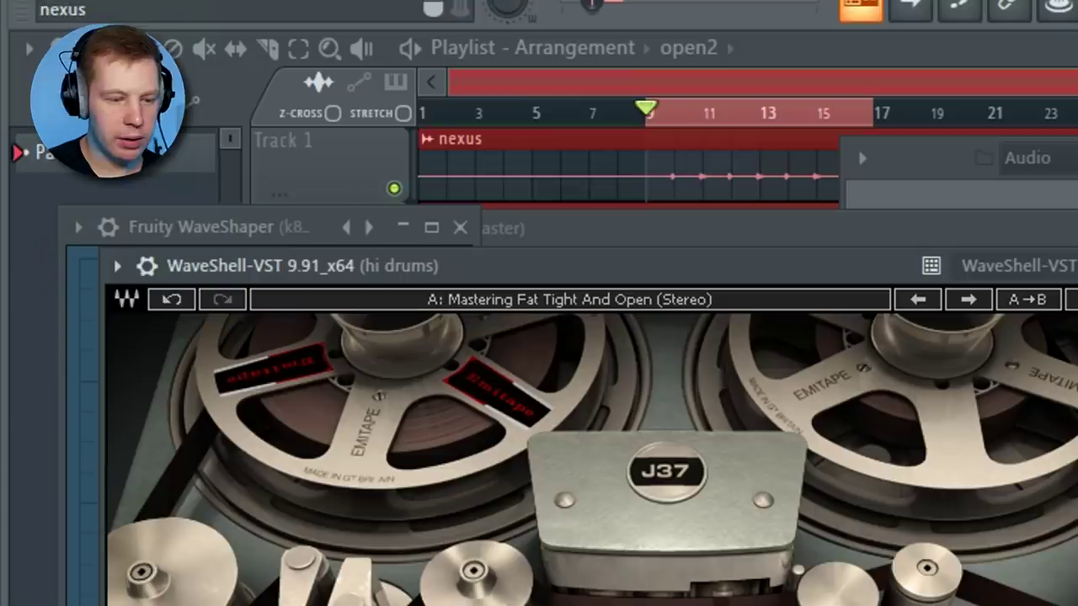
# Cut the hi drums bus by about 3.5 dB at 3131 Hz with a narrow bell of Q 11.1 in FabFilter Pro-Q 2
pyautogui.moveTo(539, 605); pyautogui.dragTo(539, 593)
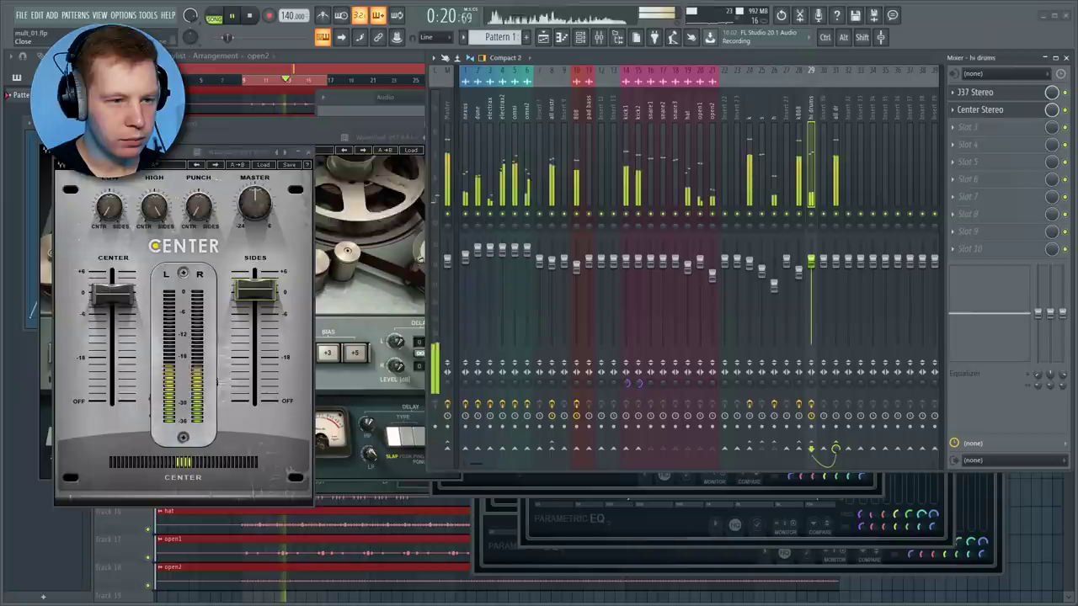
pyautogui.click(493, 61)
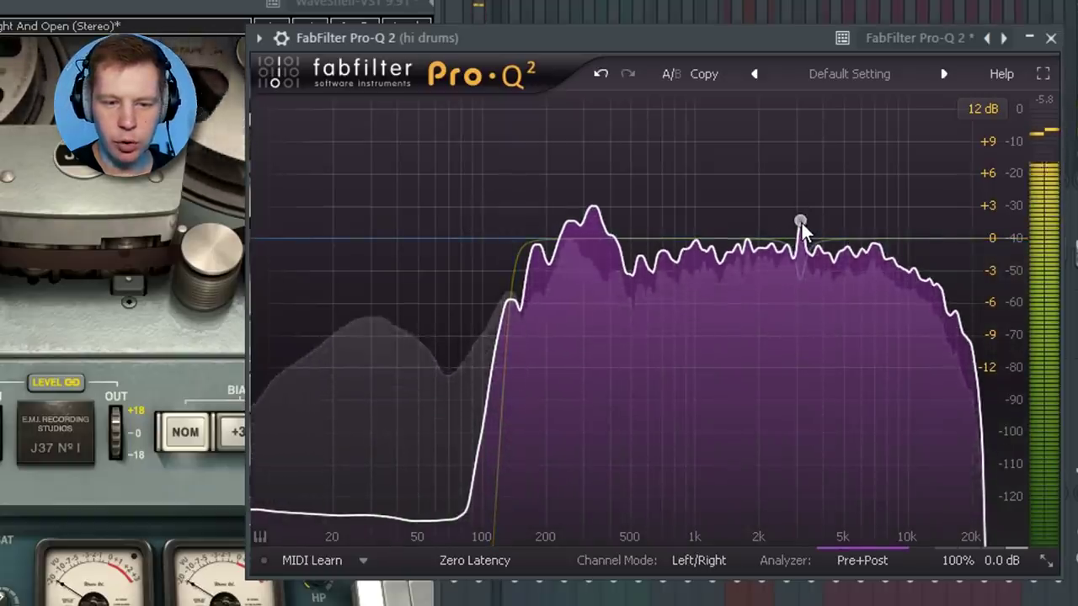
pyautogui.moveTo(799, 220); pyautogui.dragTo(800, 276)
pyautogui.moveTo(821, 268)
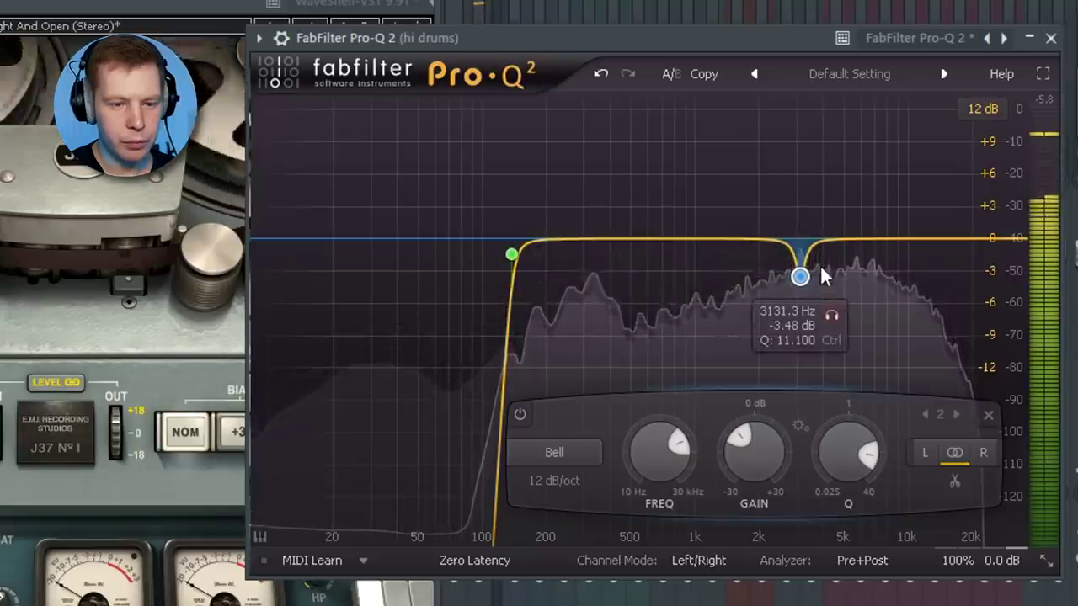
pyautogui.click(831, 313)
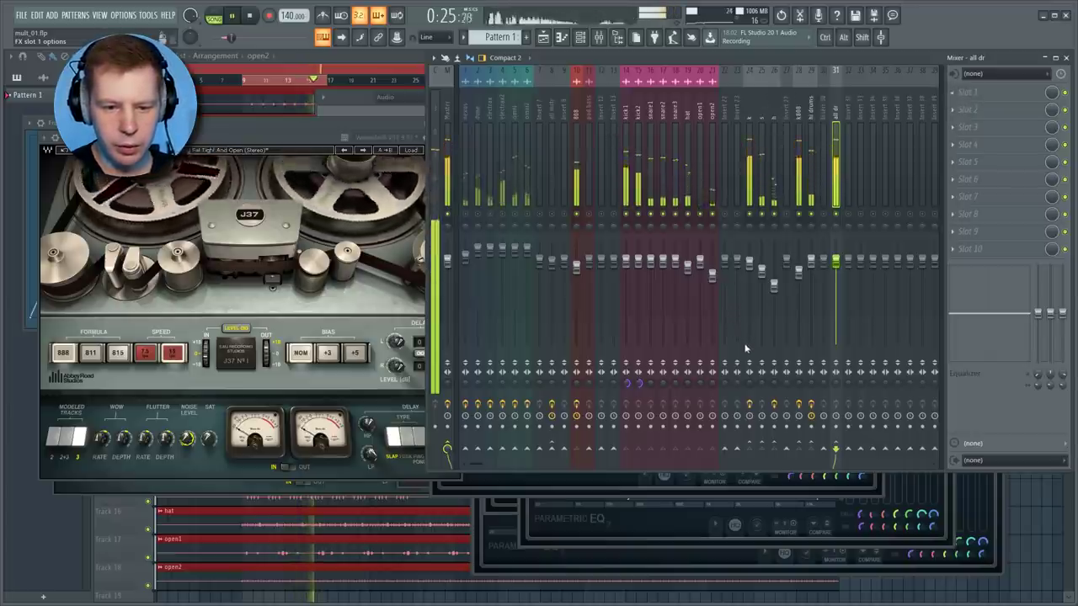
# Insert Ozone 7 Exciter, Ozone 7 Imager and WaveShell-VST on the all dr bus
pyautogui.click(727, 372)
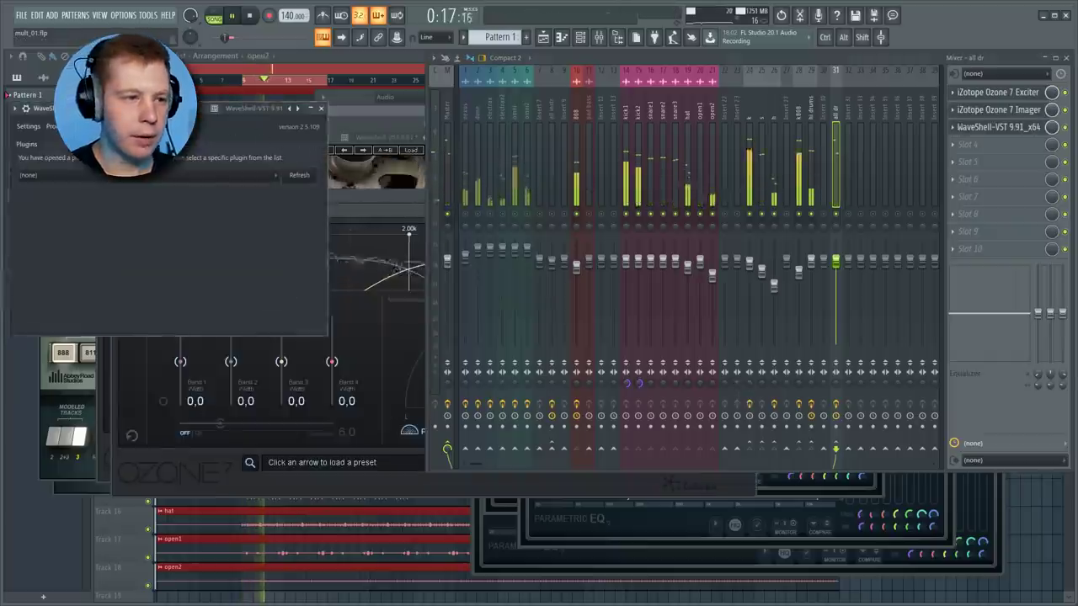
pyautogui.moveTo(174, 108); pyautogui.dragTo(469, 165)
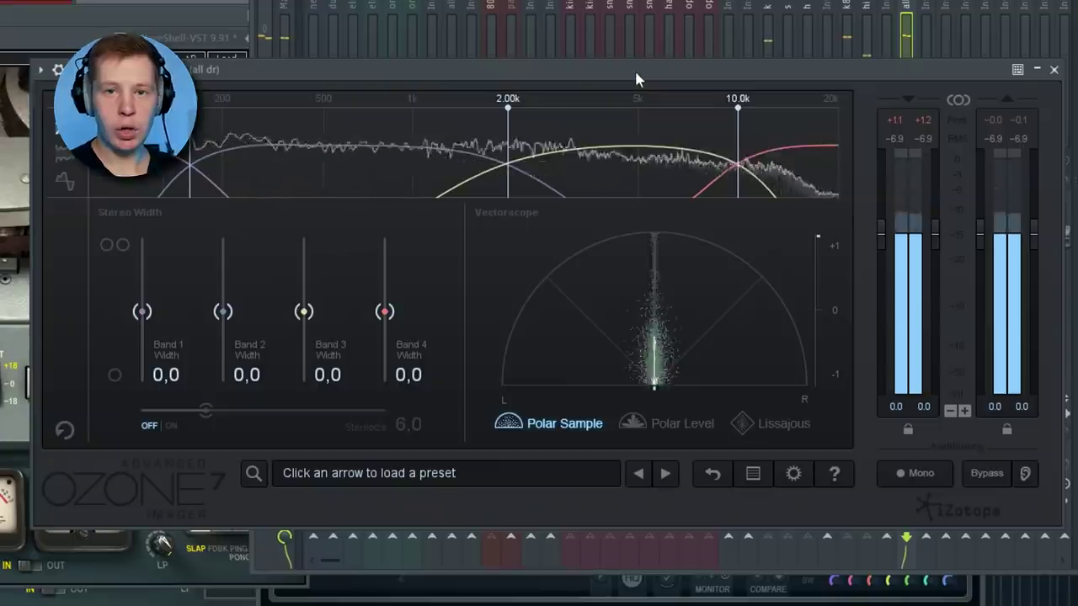
# Enable Stereoize in the all dr Imager, move the first crossover to 217 Hz, and widen bands 2, 3 and 4 to about 25.3, 16.5 and 6.3
pyautogui.click(169, 424)
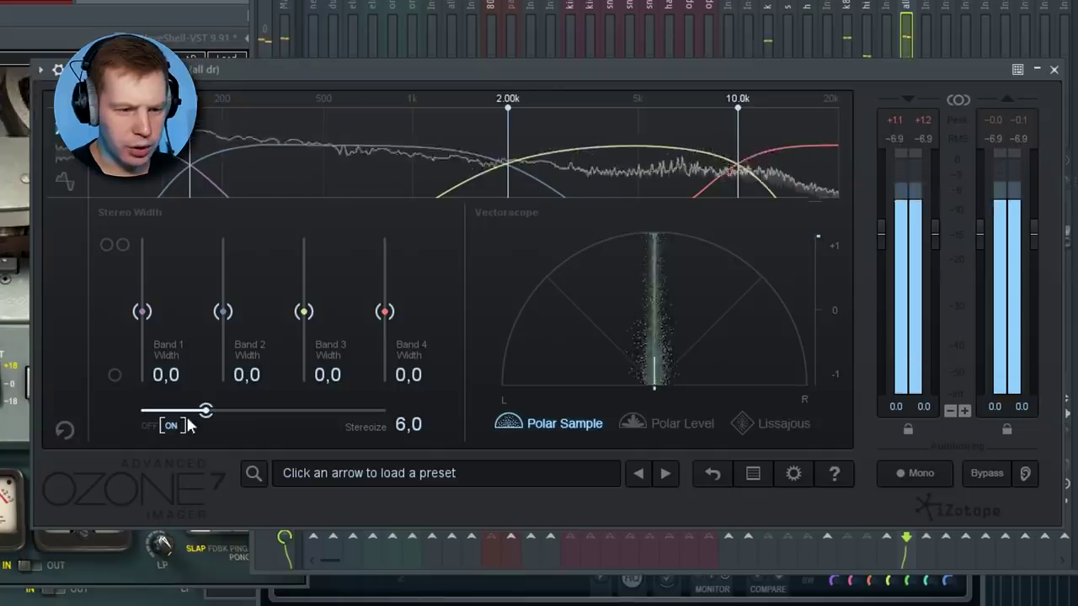
pyautogui.moveTo(143, 310); pyautogui.dragTo(145, 309)
pyautogui.moveTo(190, 123); pyautogui.dragTo(230, 127)
pyautogui.moveTo(229, 311)
pyautogui.mouseDown()
pyautogui.moveTo(228, 191)
pyautogui.moveTo(226, 304)
pyautogui.mouseUp()
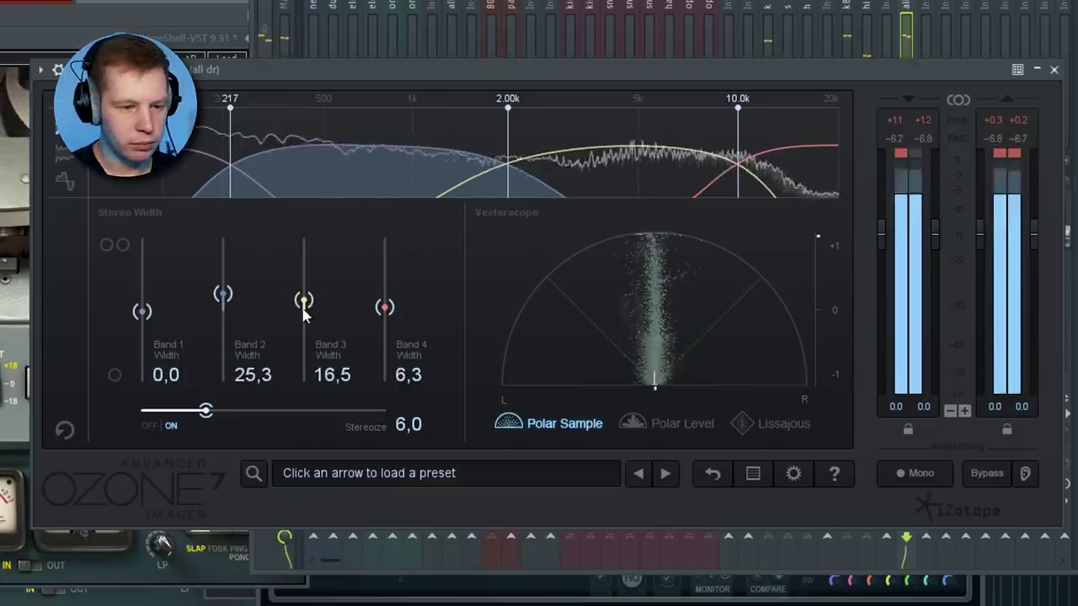
pyautogui.moveTo(301, 303); pyautogui.dragTo(311, 303)
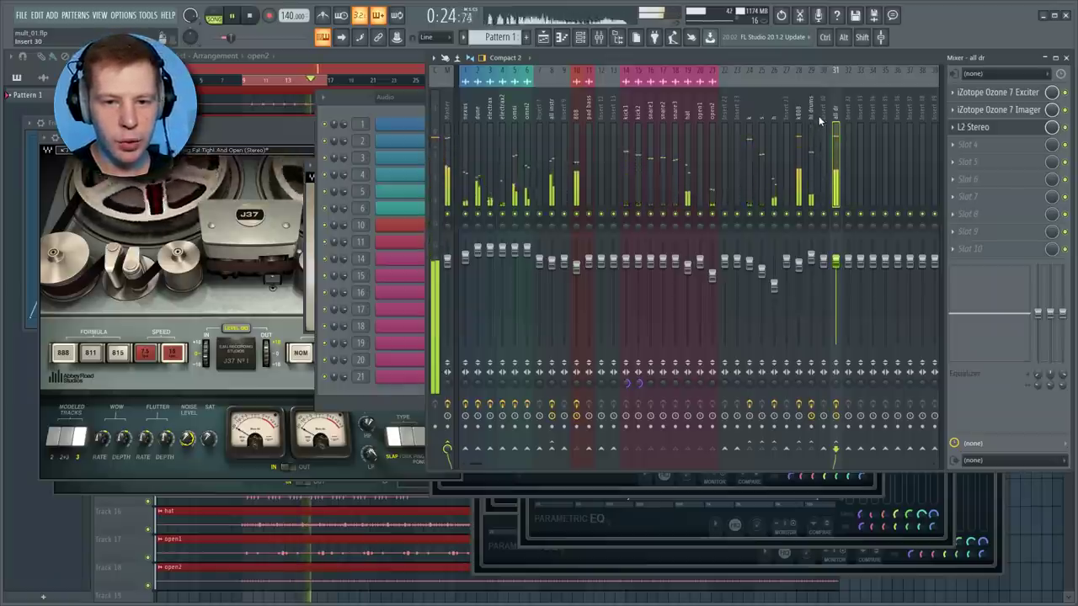
# Review the all instr, all dr and open1 tracks in the mixer alongside the master chain
pyautogui.click(556, 123)
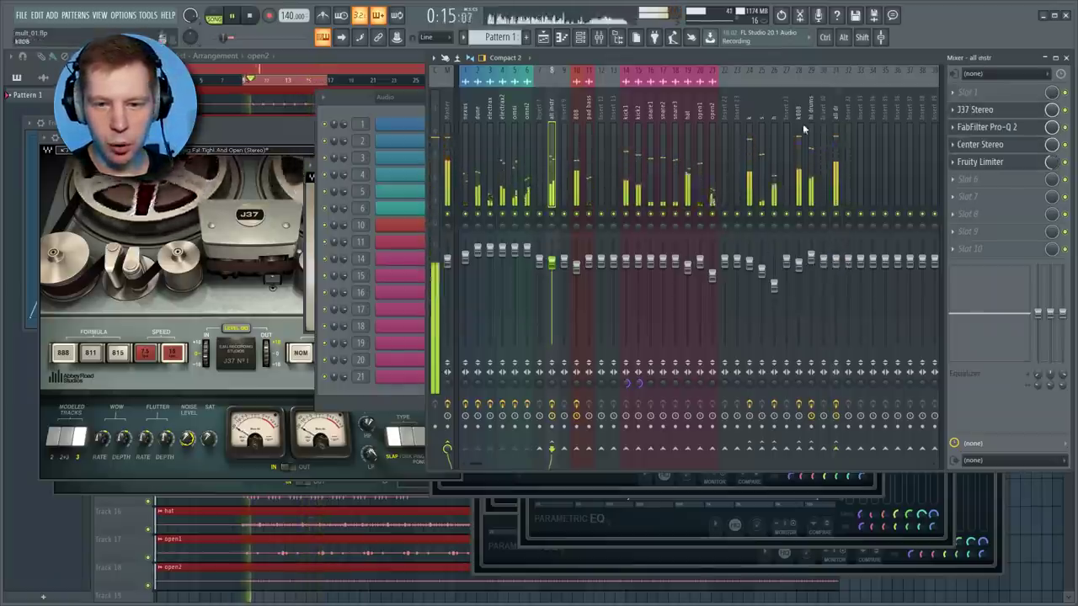
pyautogui.click(836, 126)
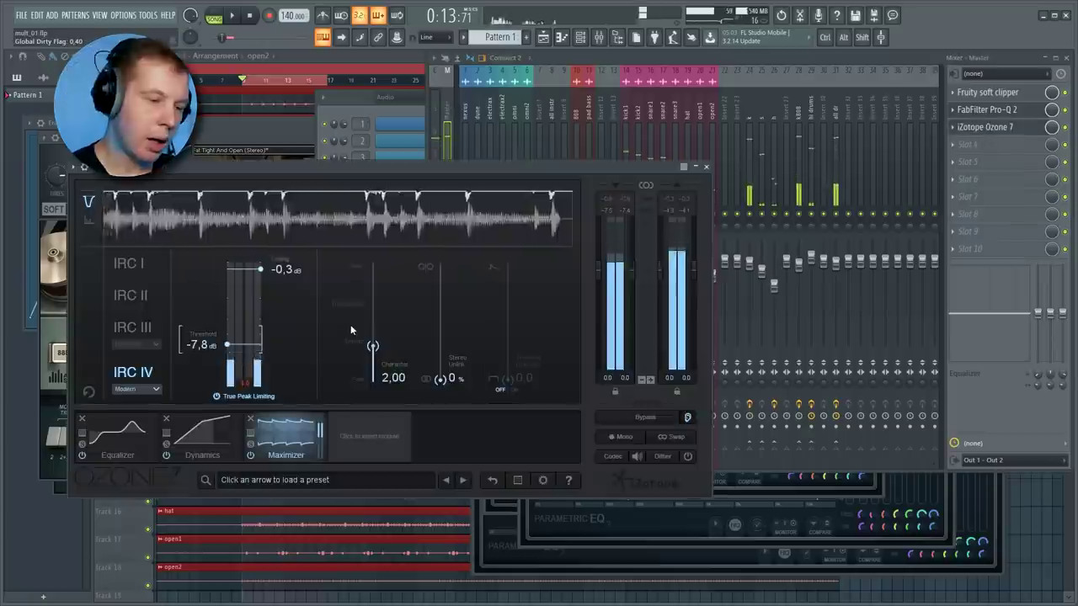
pyautogui.click(689, 91)
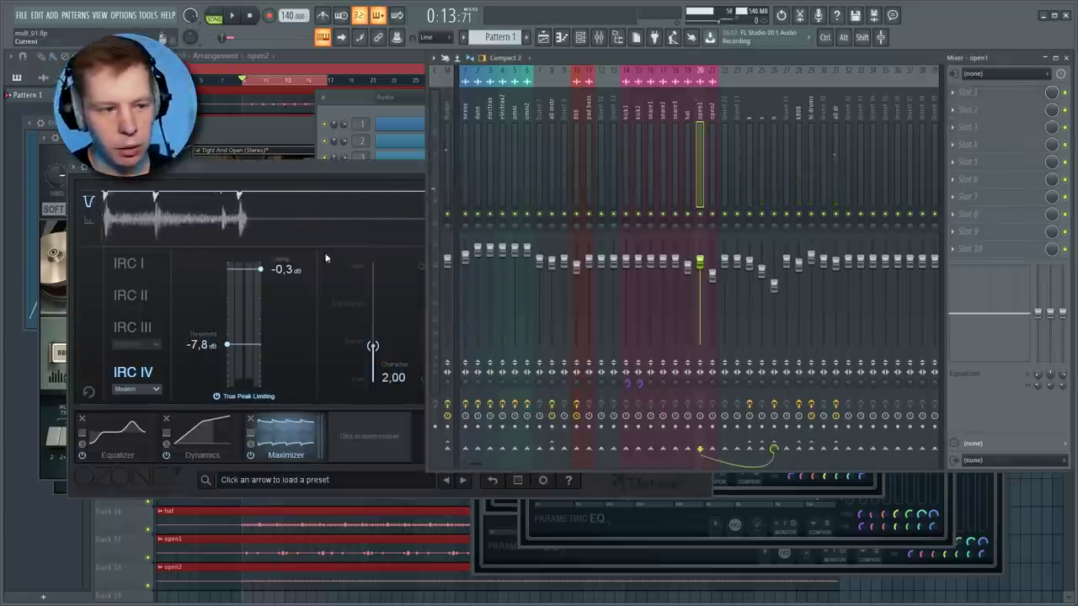
# Try the master Maximizer with its threshold at -20.0 dB and play the mix briefly
pyautogui.moveTo(223, 345); pyautogui.dragTo(220, 387)
pyautogui.press('space')
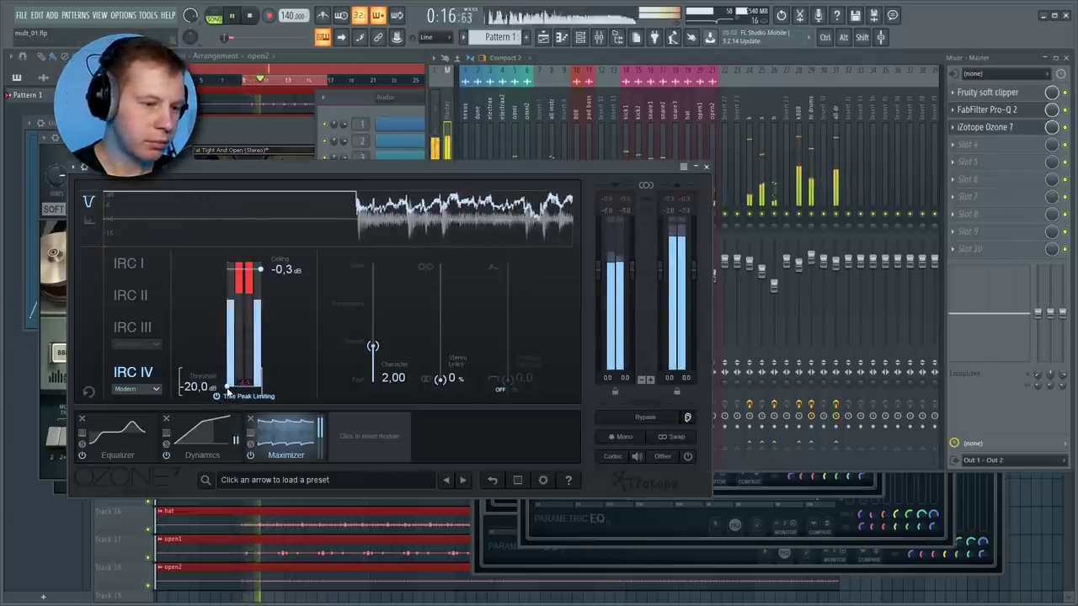
pyautogui.press('space')
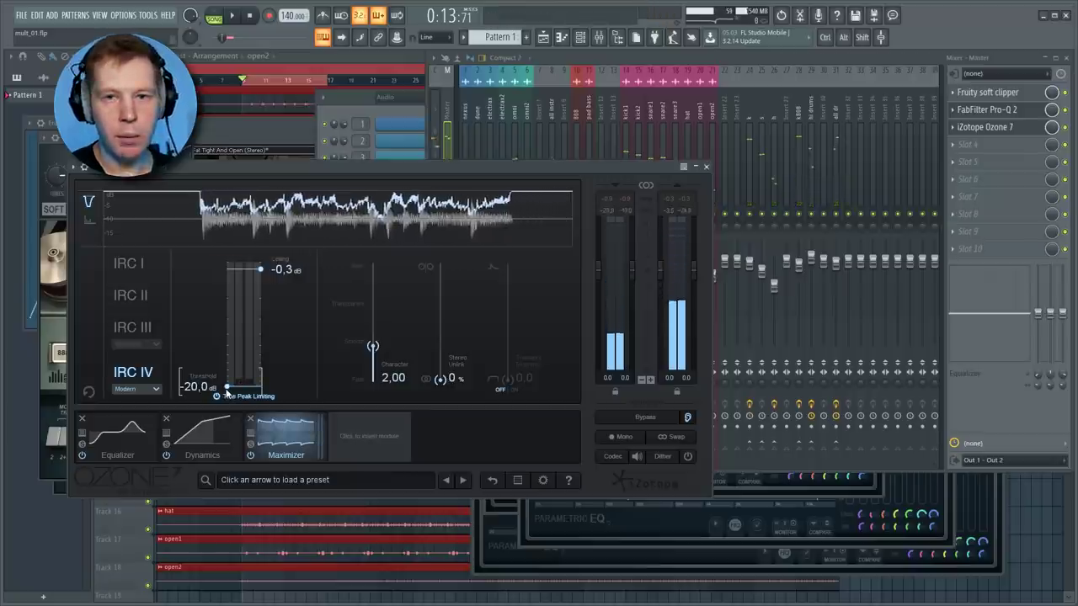
# Set the master Maximizer threshold to about -6.4 dB while listening to the mix
pyautogui.moveTo(227, 389); pyautogui.dragTo(233, 324)
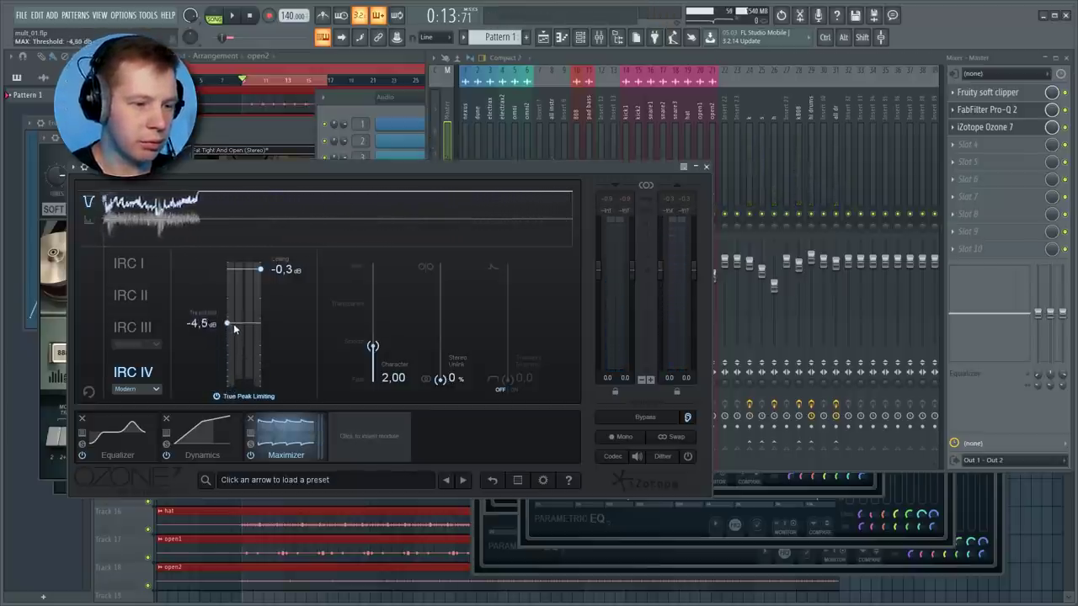
pyautogui.press('space')
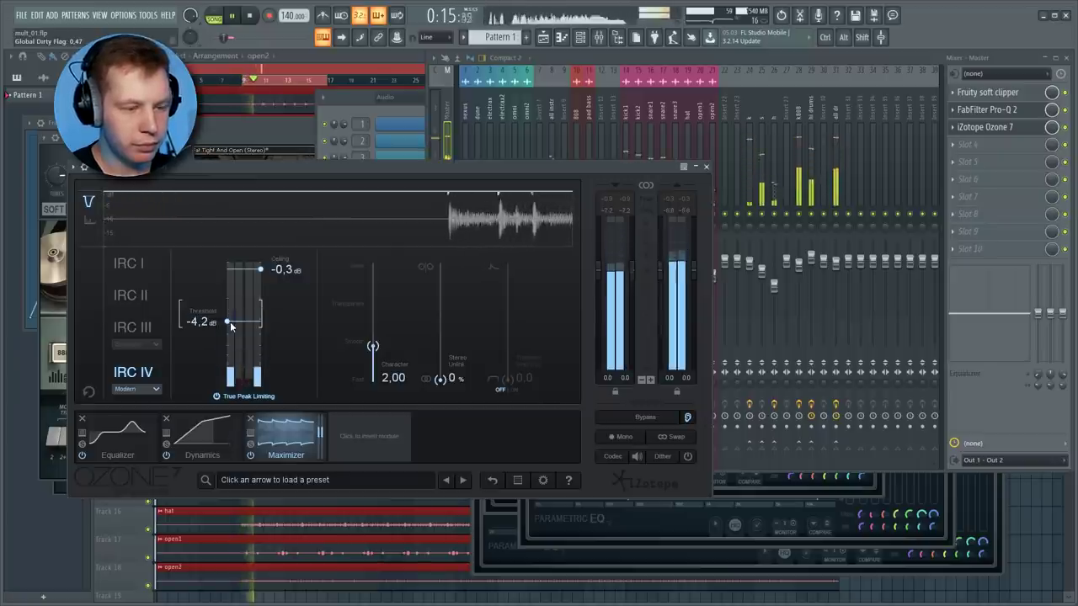
pyautogui.moveTo(228, 320); pyautogui.dragTo(229, 335)
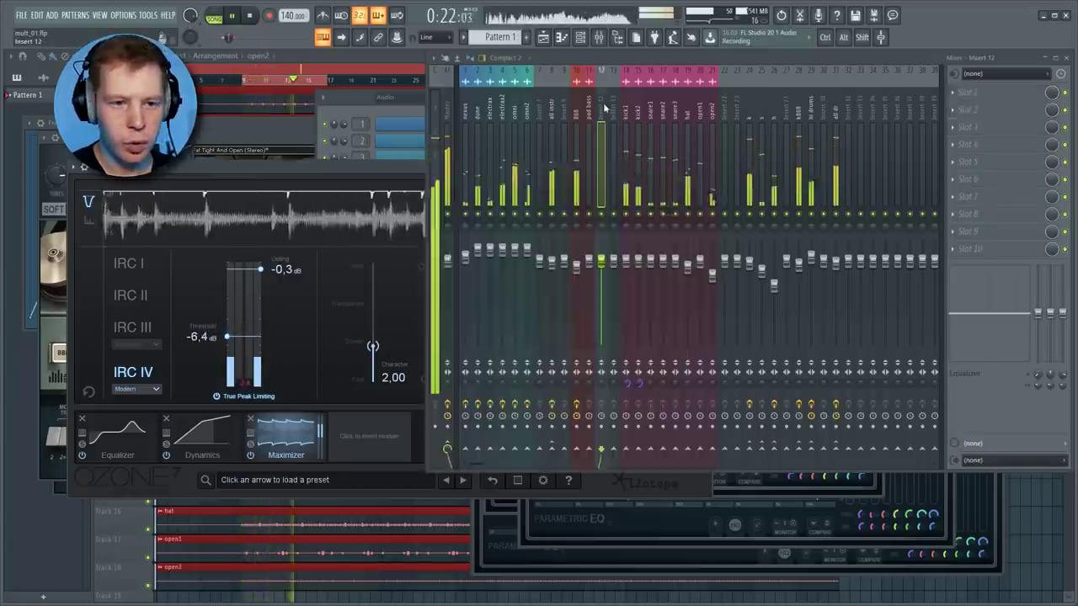
# Audition the 808 track against the mix and lower the 808 to about -3.5 dB, also turning down open2
pyautogui.click(581, 206)
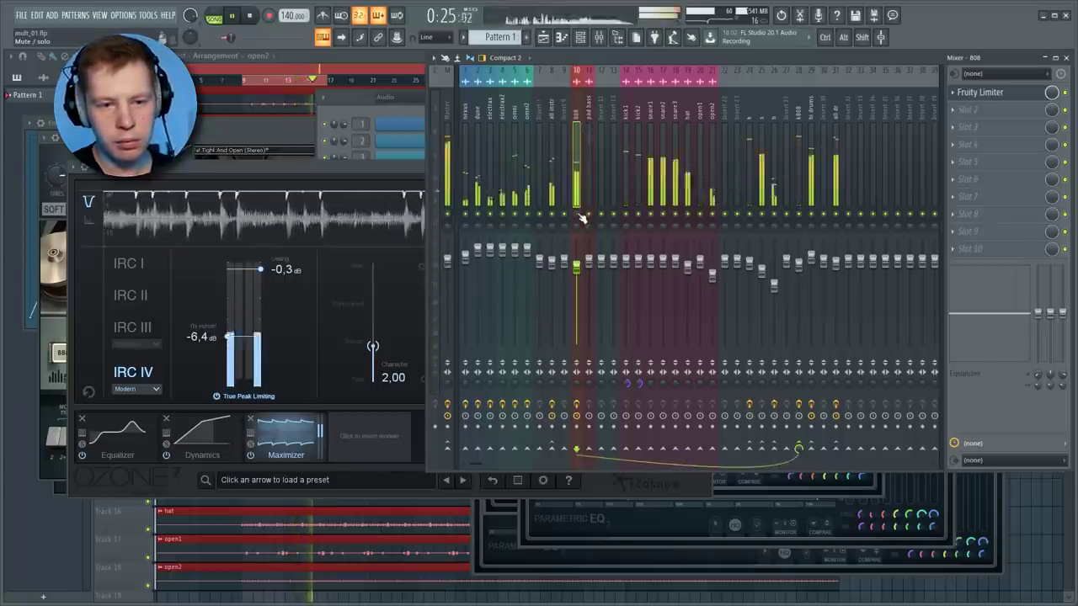
pyautogui.press('space')
pyautogui.click(712, 220)
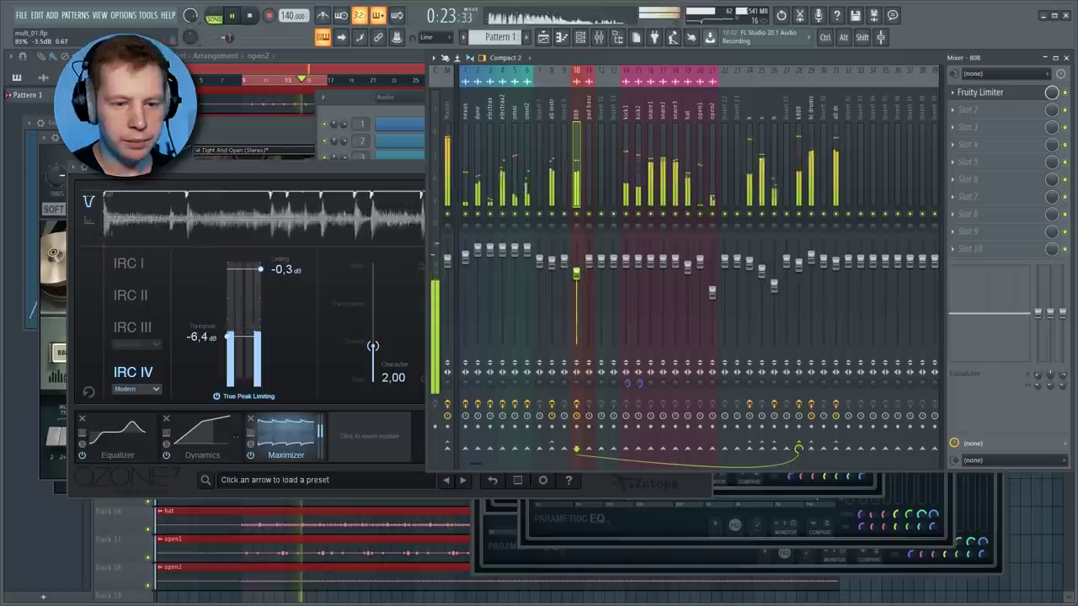
# Low-pass the 808 at about 2333 Hz in Parametric EQ 2 with the HP_LP preset, and check its level in the mix
pyautogui.rightClick(576, 214)
pyautogui.press('space')
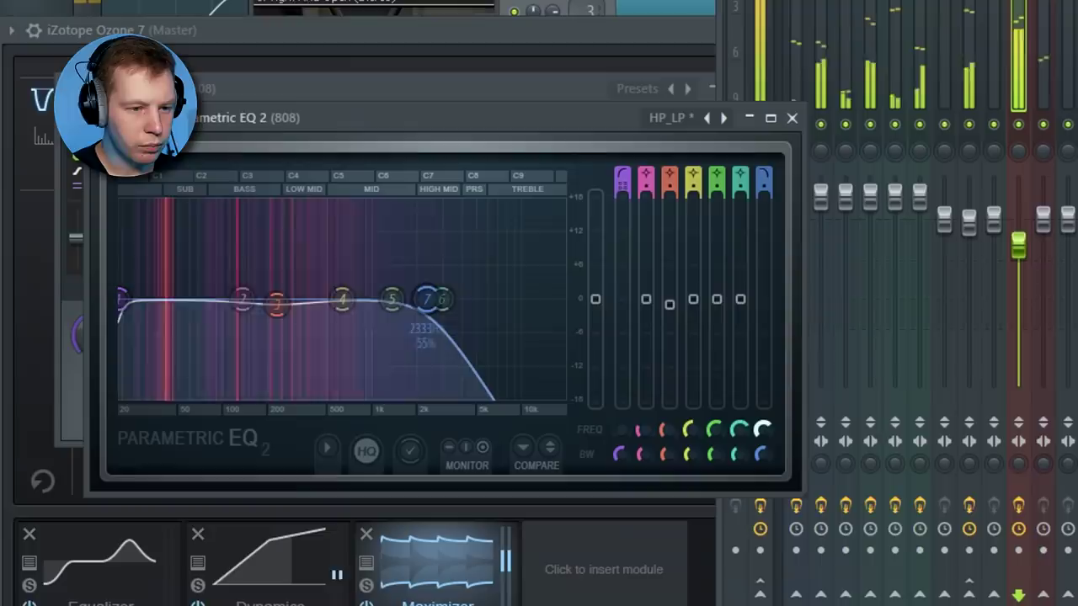
pyautogui.click(1020, 244)
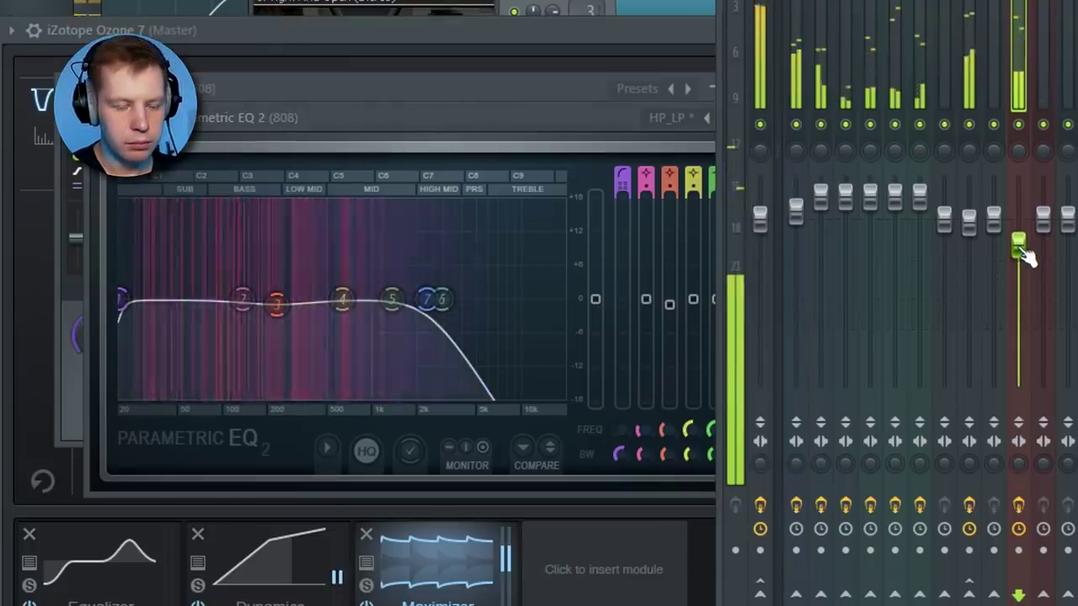
# Add Dynamic EQ and Imager modules to the Ozone 7 chain on the master
pyautogui.click(760, 17)
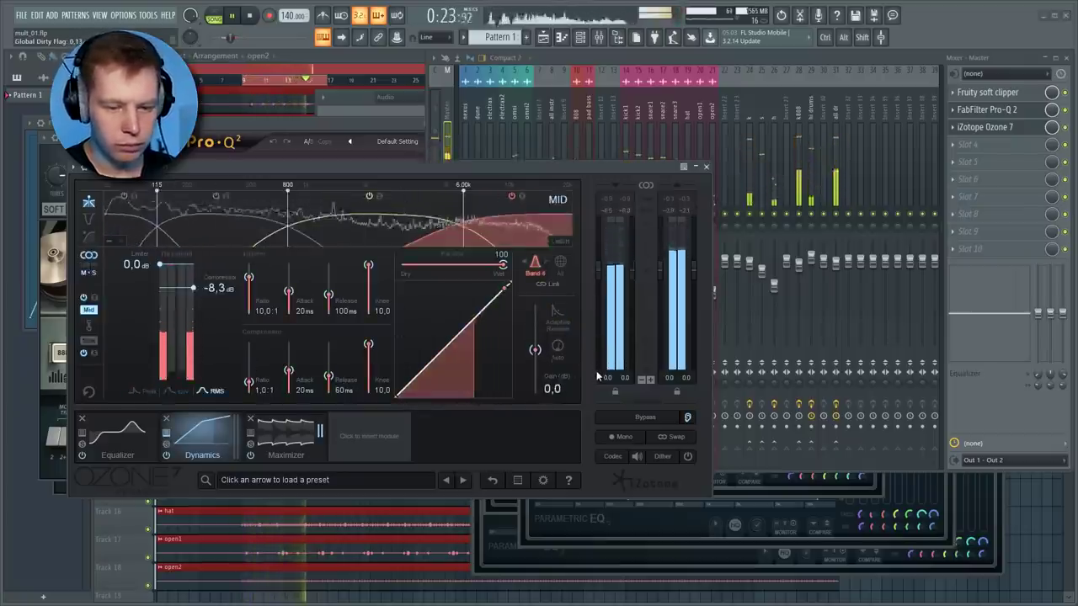
pyautogui.click(368, 435)
pyautogui.click(437, 284)
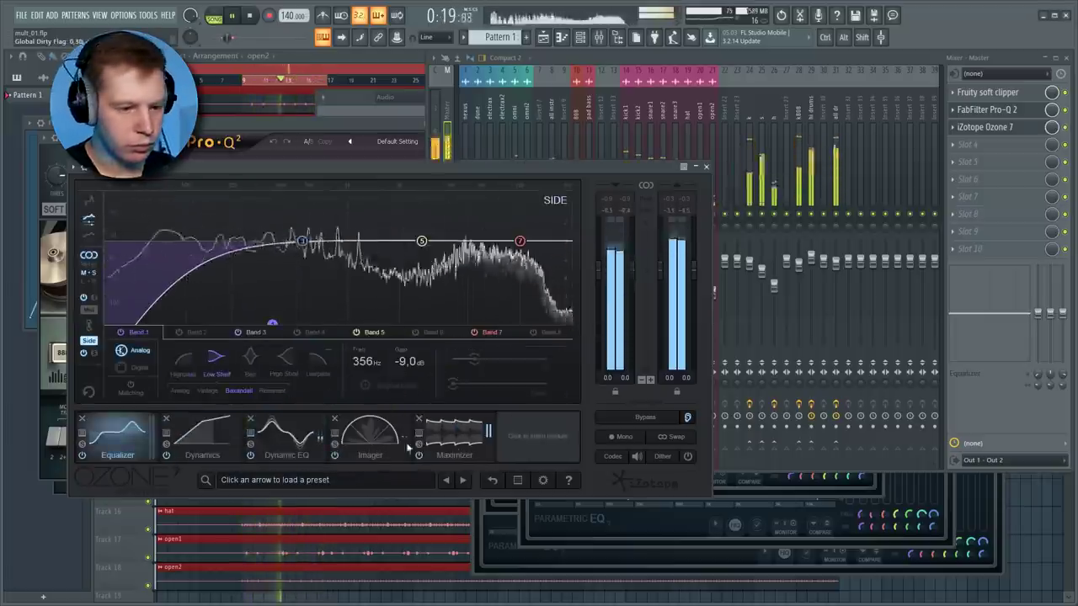
pyautogui.click(408, 449)
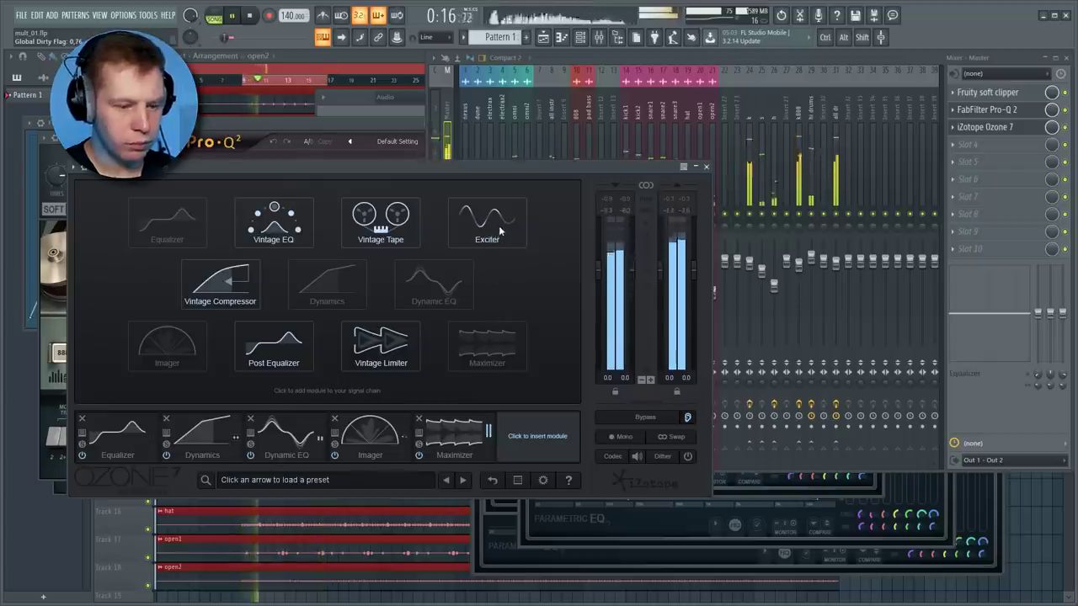
pyautogui.click(767, 225)
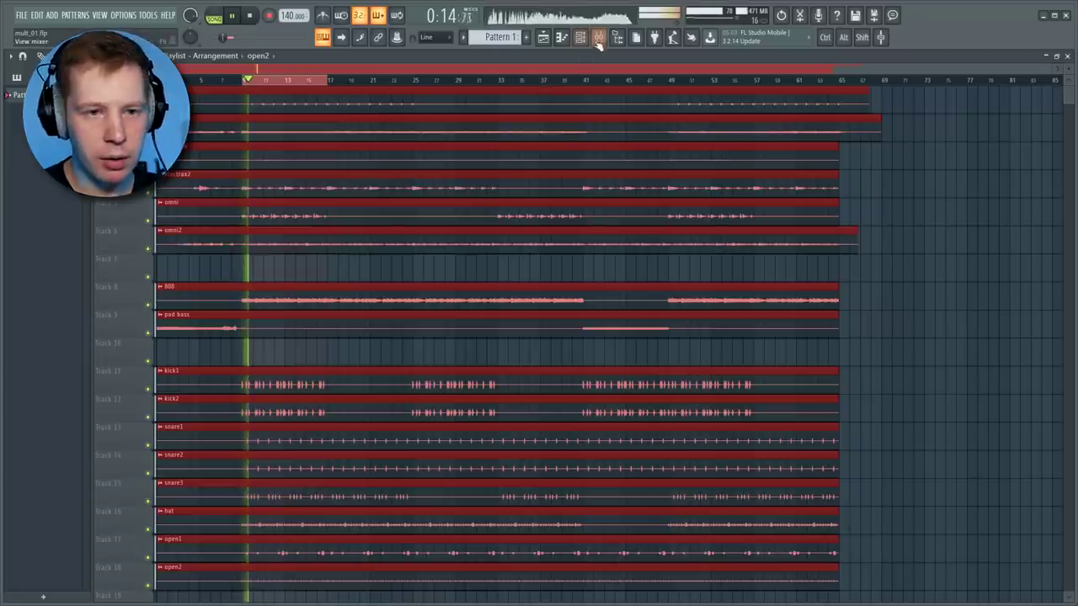
# Check the all dr bus and the first instrument tracks in the mixer, opening an instrument's Parametric EQ 2
pyautogui.click(599, 38)
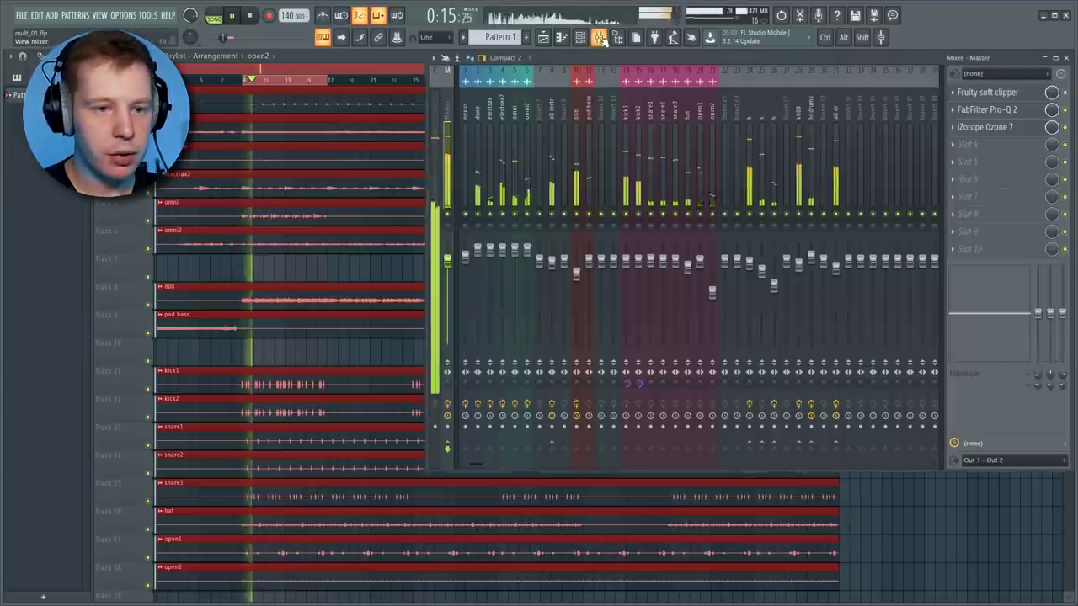
pyautogui.press('space')
pyautogui.click(835, 110)
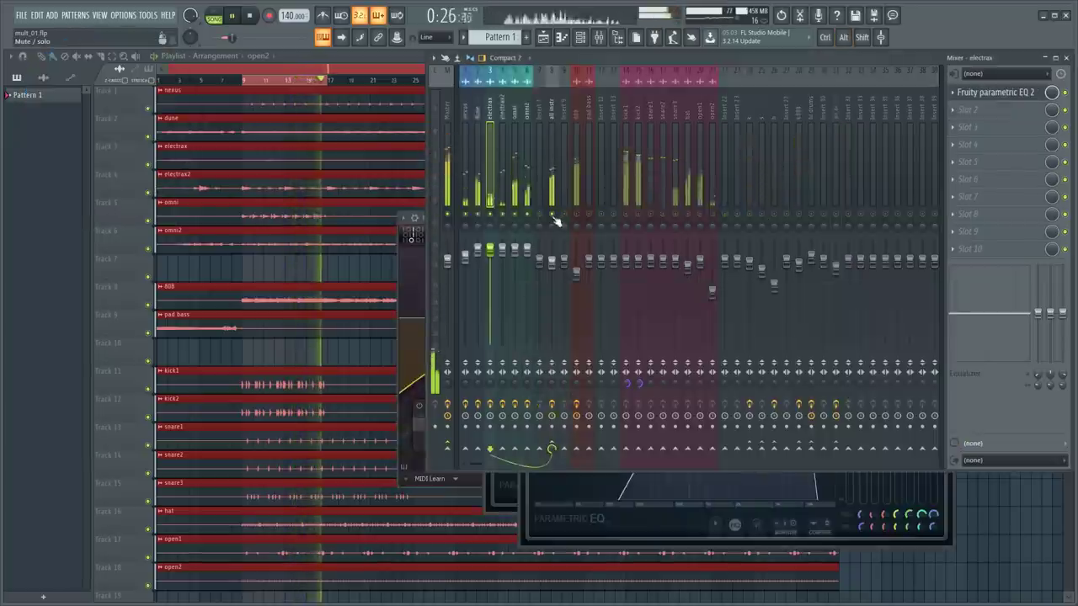
pyautogui.click(464, 189)
pyautogui.click(478, 198)
pyautogui.click(995, 93)
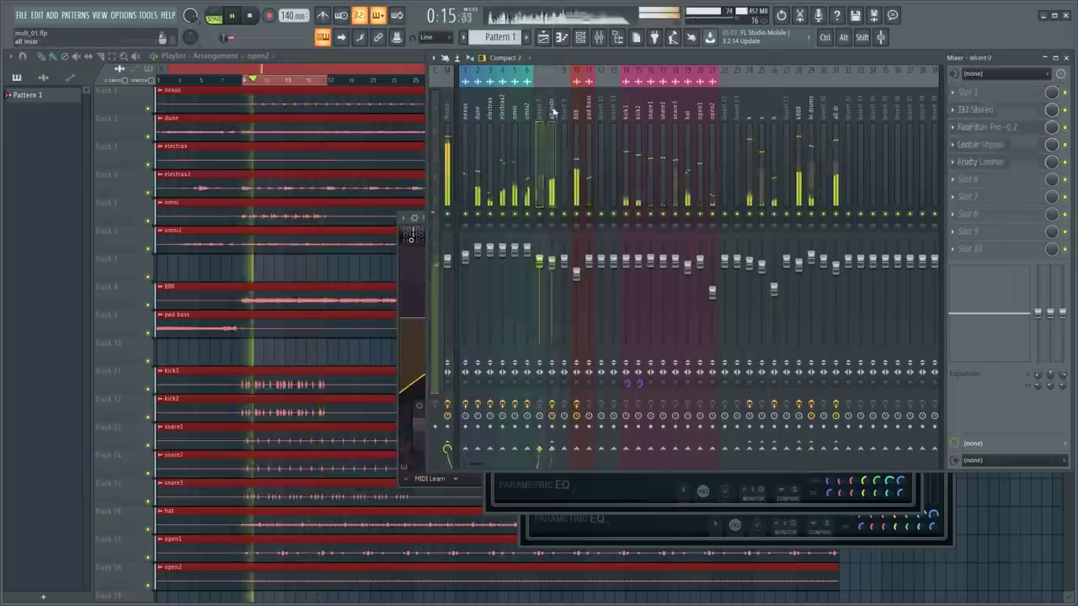
# Inspect the Center Stereo and FabFilter Pro-Q 2 plugins on the all instr bus
pyautogui.click(553, 112)
pyautogui.click(1002, 145)
pyautogui.click(1004, 128)
pyautogui.click(549, 322)
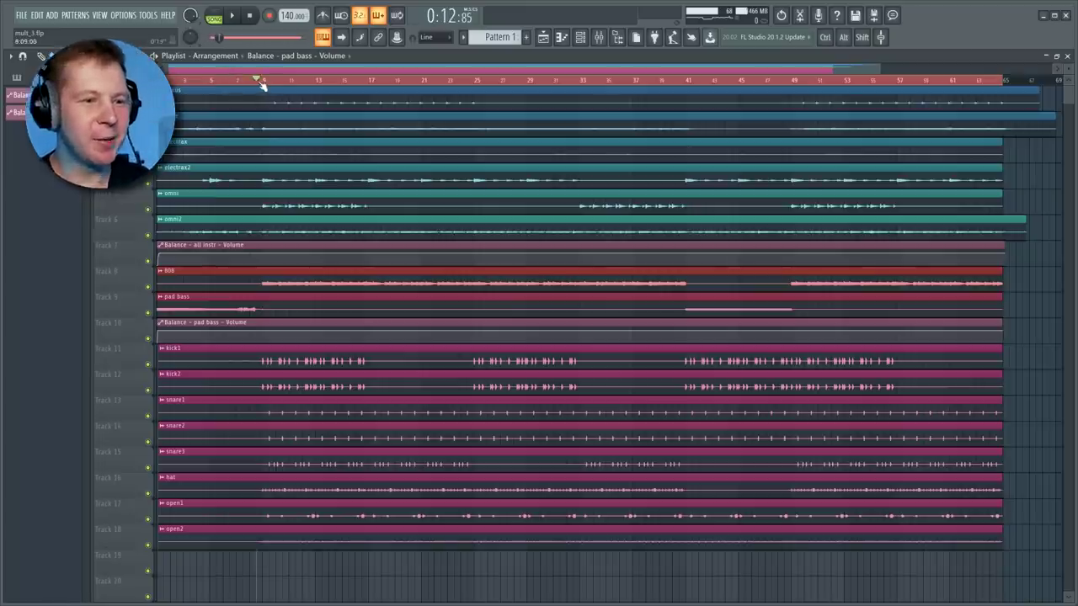
# Examine the hi drums bus with its J37 and Fruity Limiter, close all open windows, and return to the Playlist
pyautogui.click(581, 37)
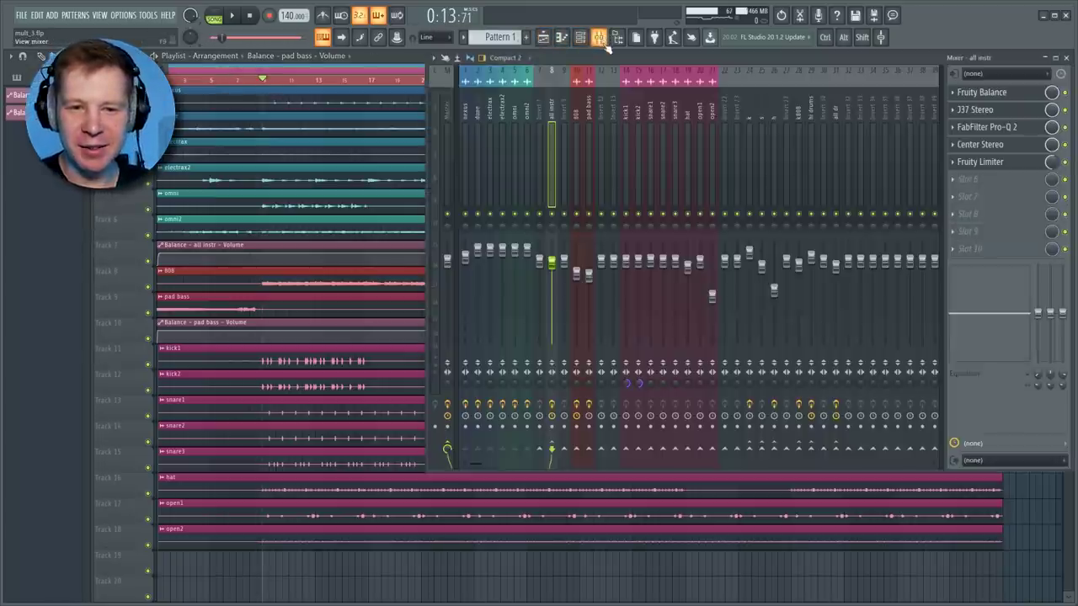
pyautogui.click(763, 109)
pyautogui.click(801, 114)
pyautogui.click(810, 118)
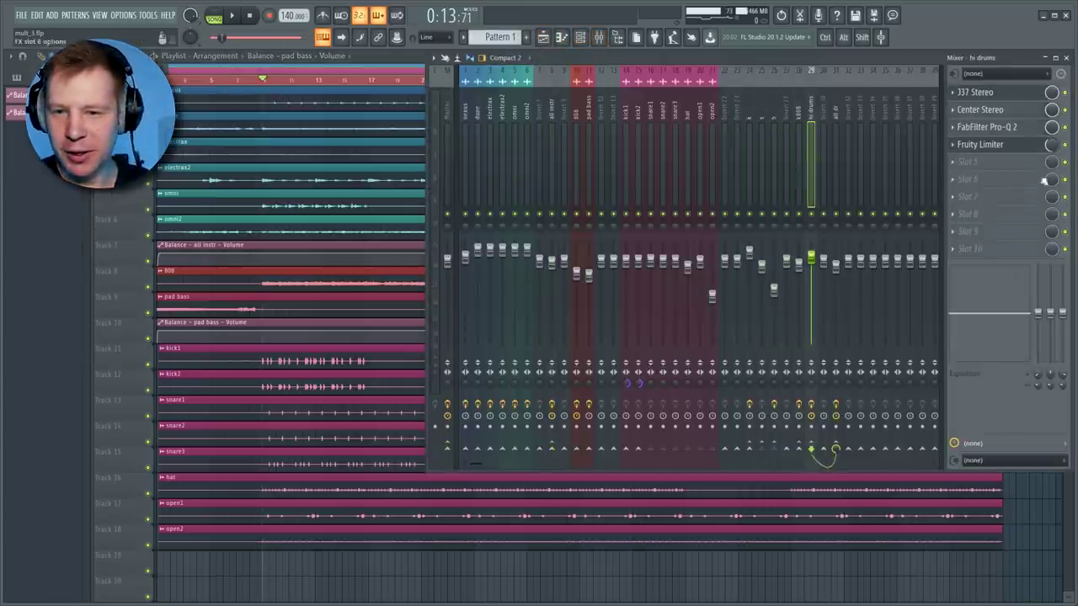
pyautogui.click(983, 151)
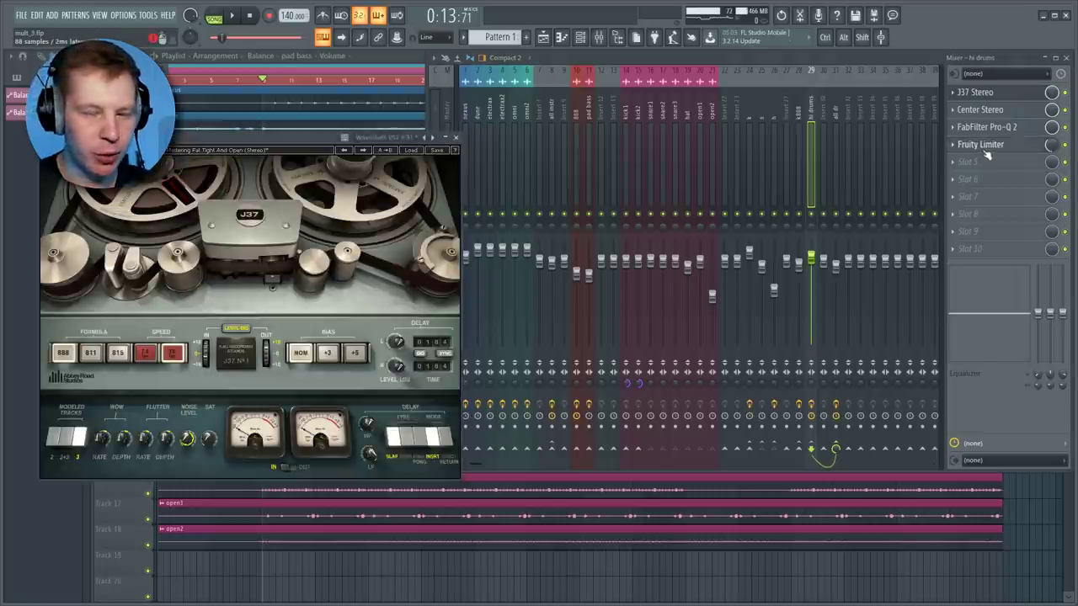
pyautogui.click(986, 152)
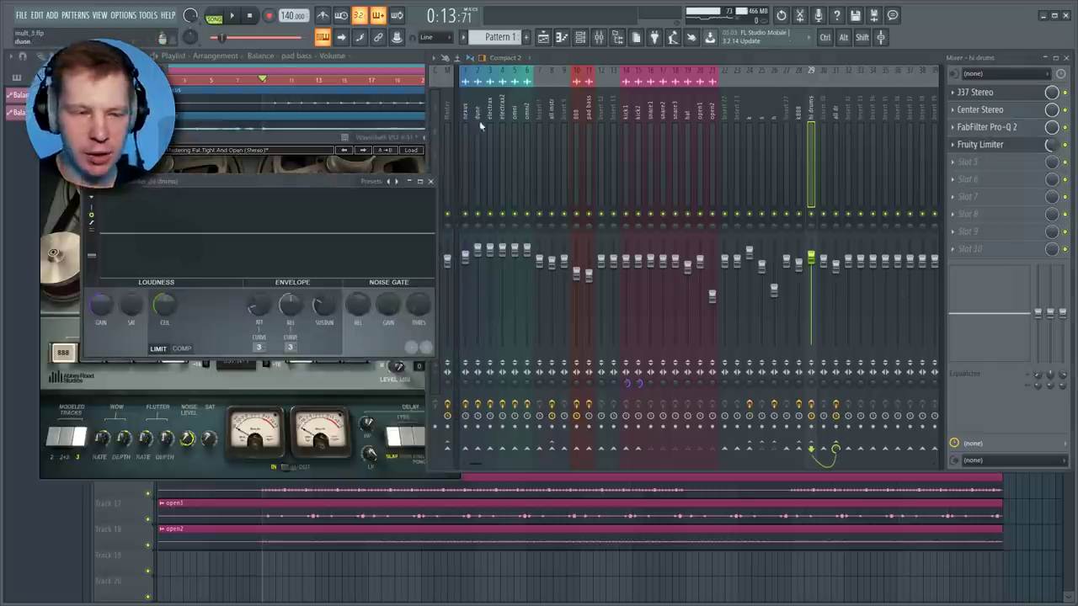
pyautogui.press('F12')
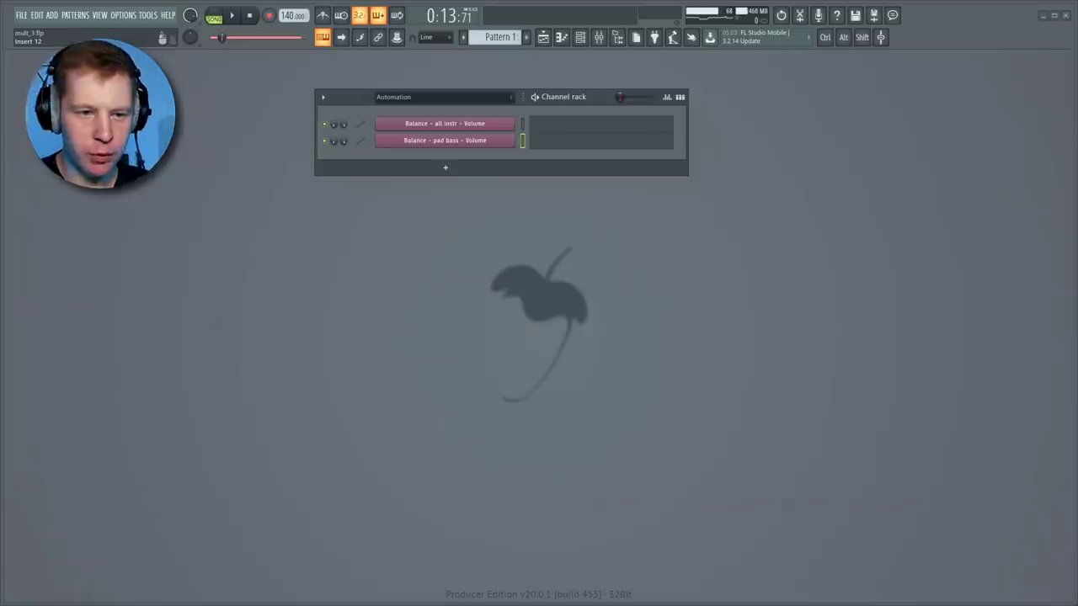
pyautogui.press('F5')
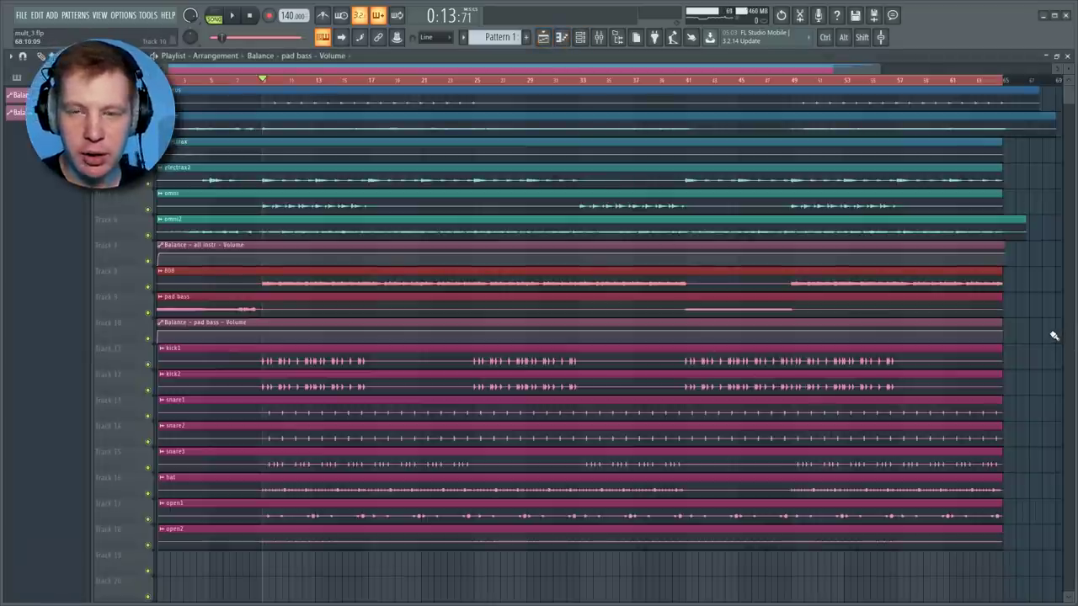